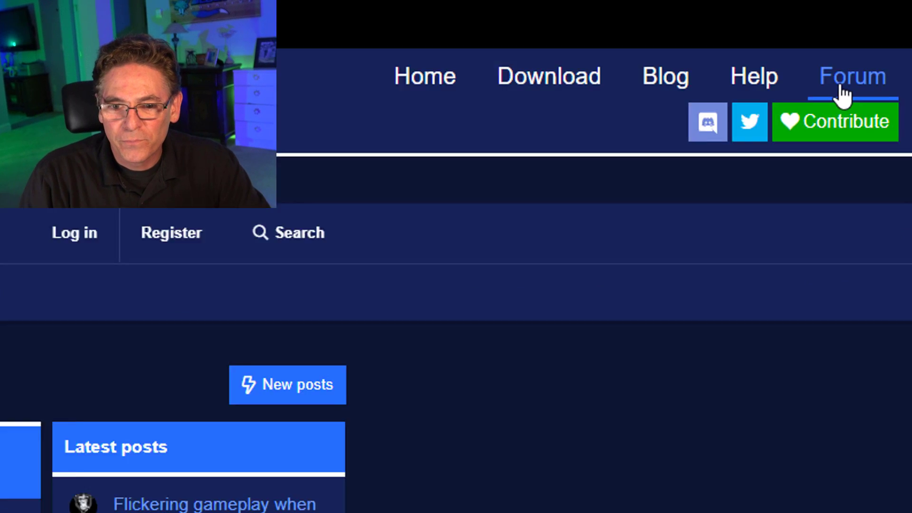
- Open the OBS forums and search them for "obs websocket"
left_click(683, 142)
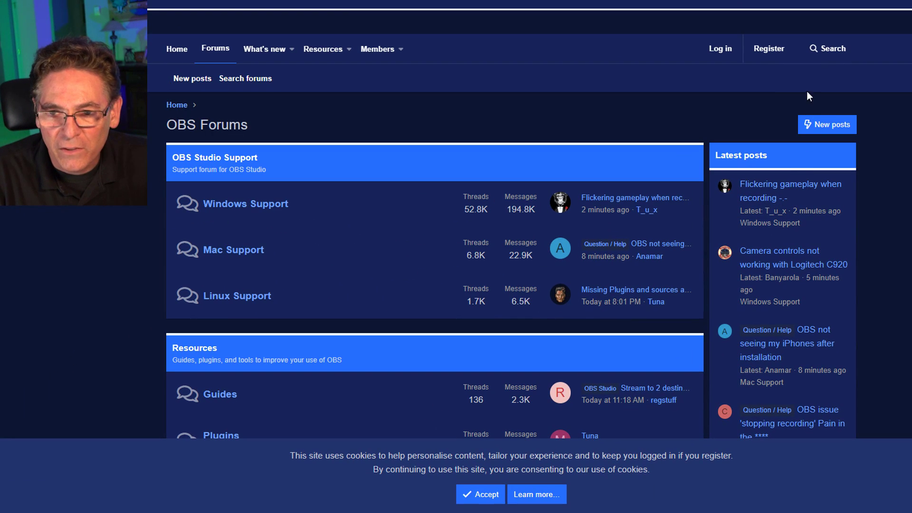
left_click(832, 56)
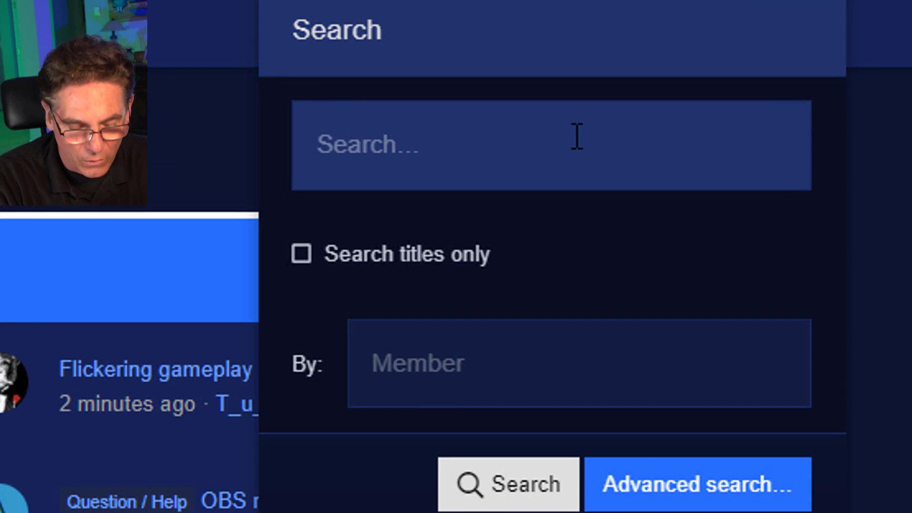
type("obs")
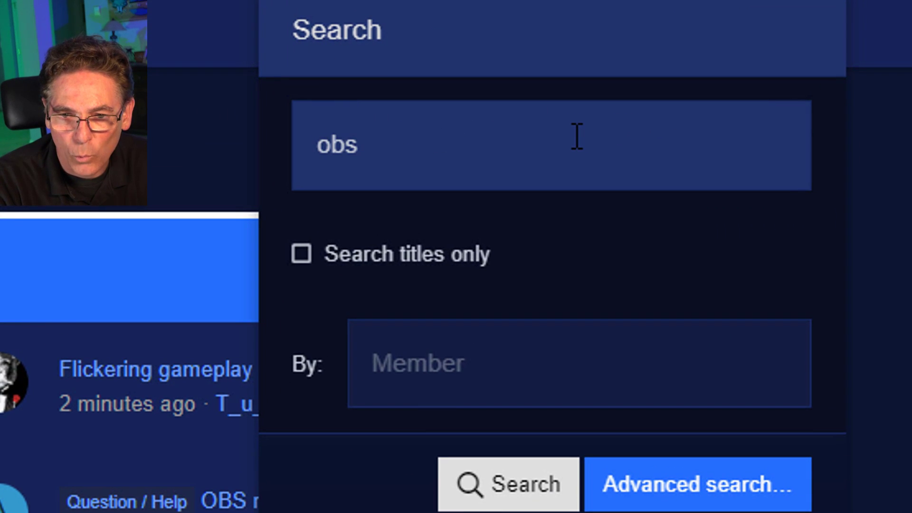
type(" websocket")
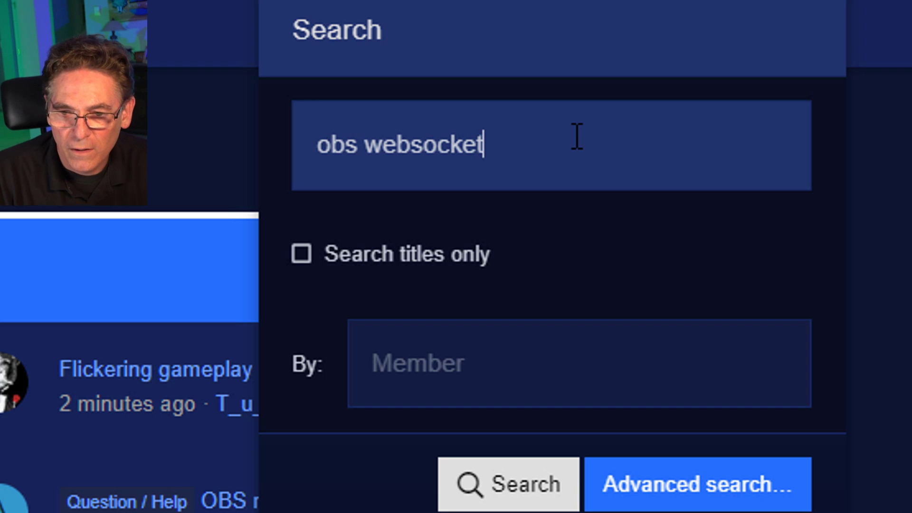
left_click(555, 494)
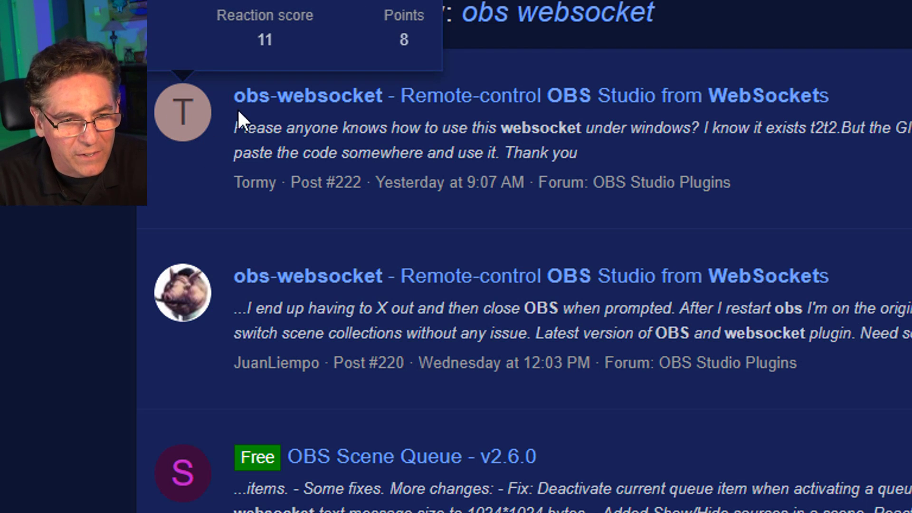
- Open the obs-websocket - Remote-control OBS Studio from WebSockets thread and go to its download page
left_click(430, 97)
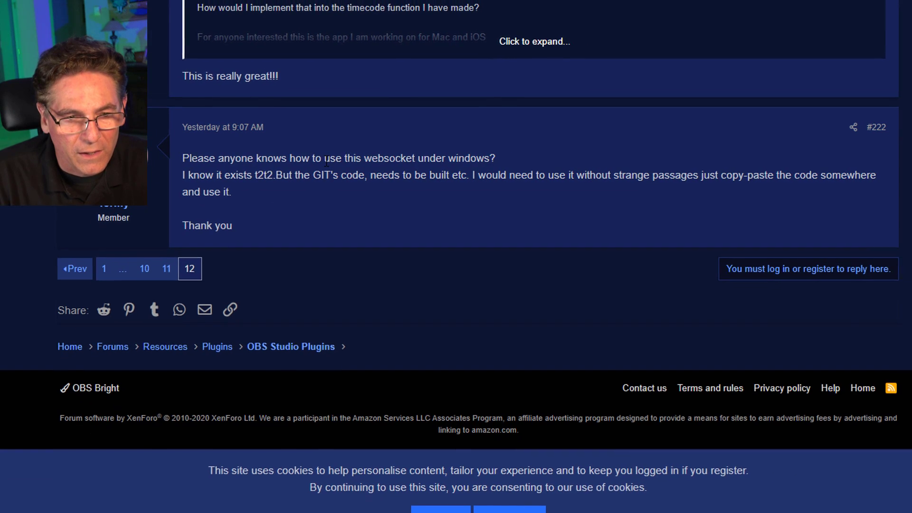
scroll(443, 281, "up", 7)
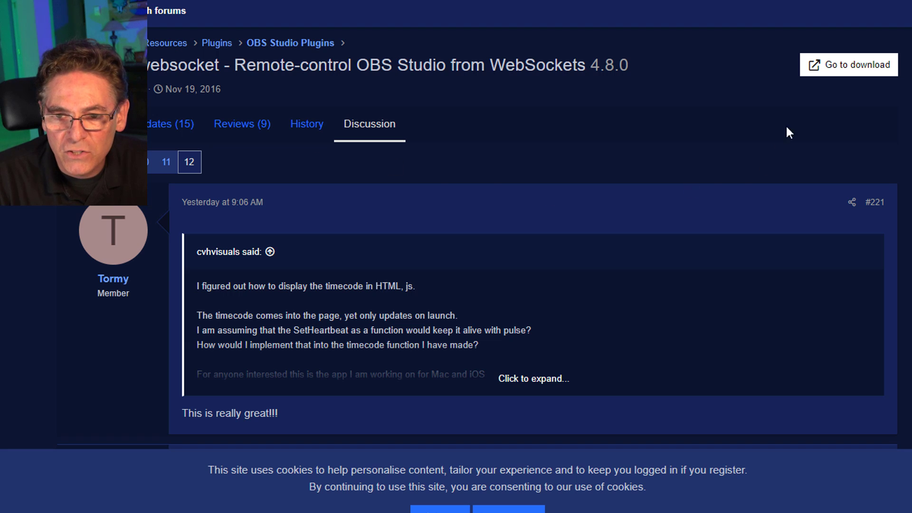
left_click(842, 70)
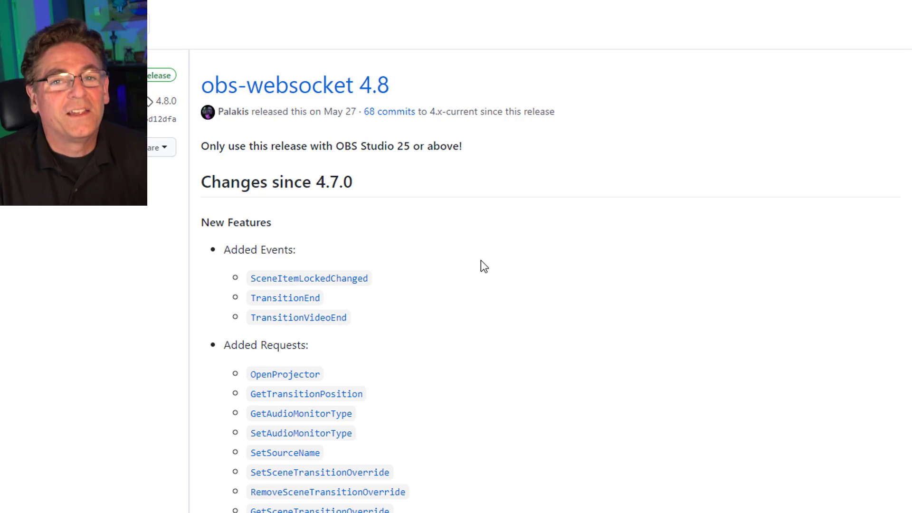
- Request the download of obs-websocket-4.8.0-Windows-Installer.exe from the release assets and cancel the save
scroll(475, 236, "down", 20)
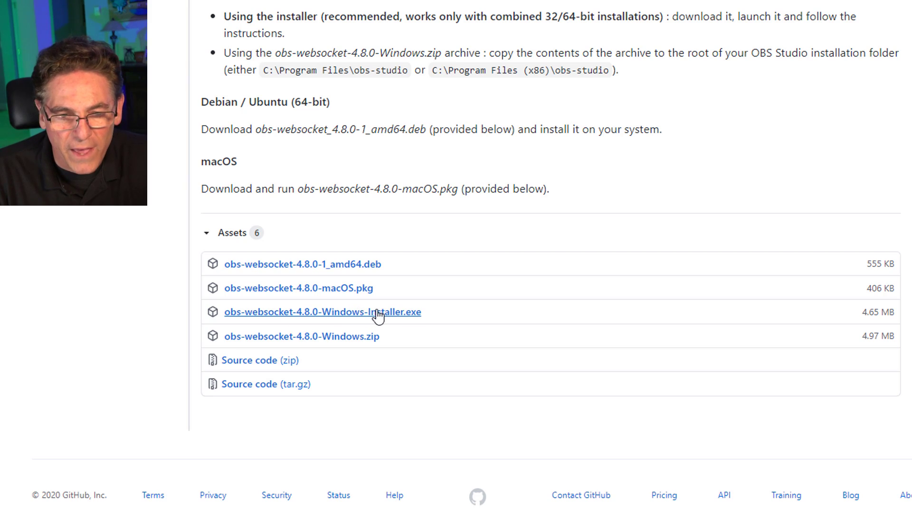
left_click(377, 313)
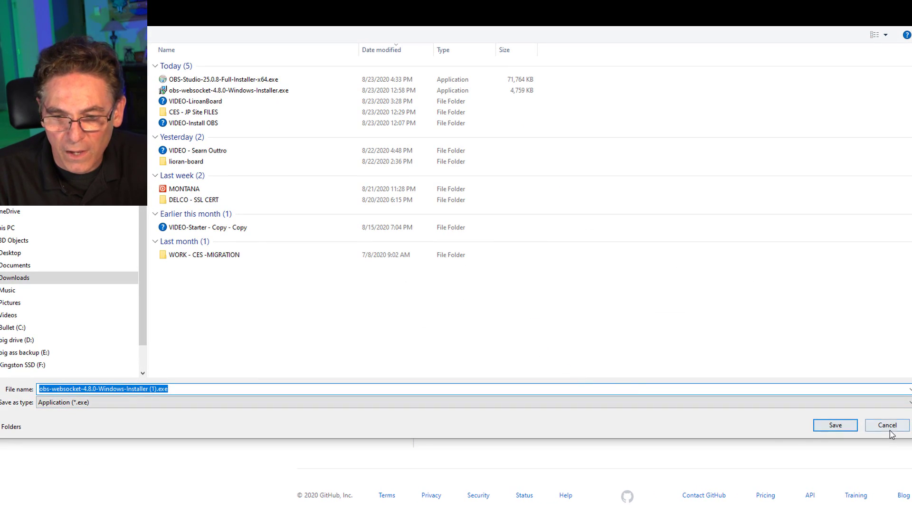
left_click(888, 428)
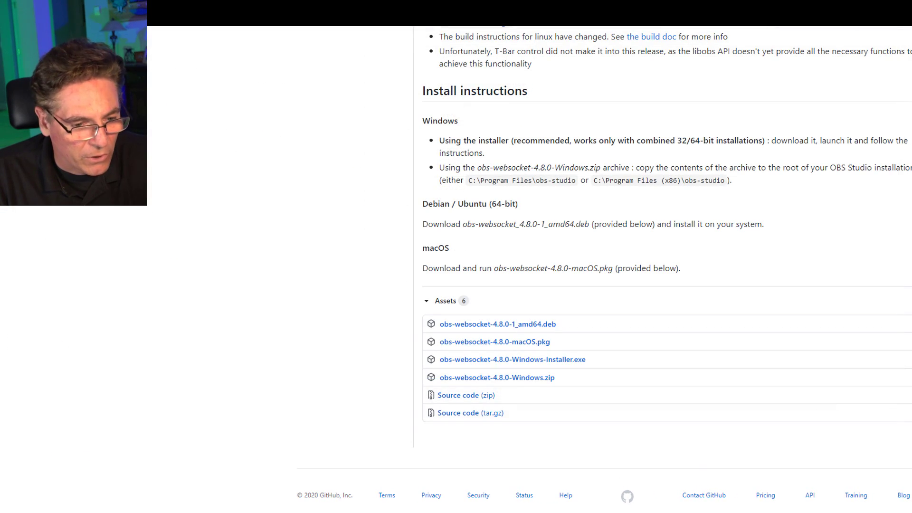
- Switch to File Explorer, run obs-websocket-4.8.0-Windows-Installer.exe from the Downloads folder and continue past the license information
key("alt+Tab")
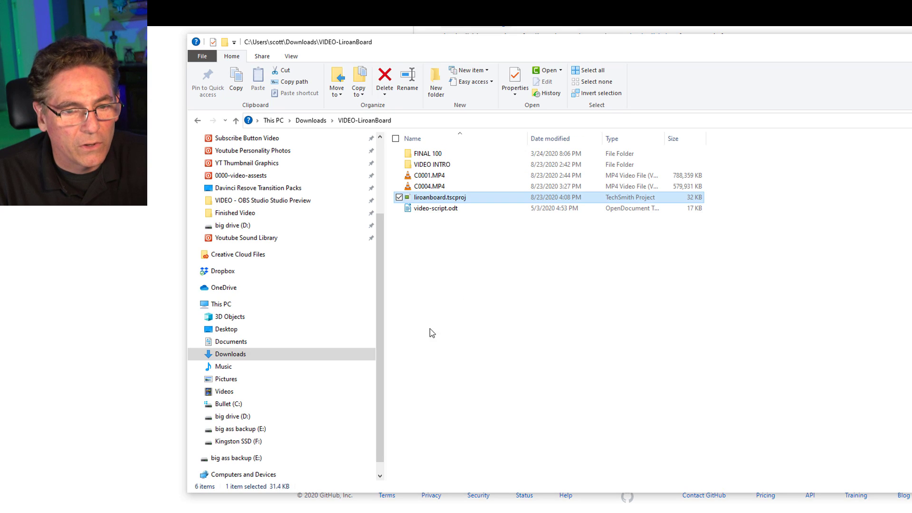
scroll(312, 232, "up", 5)
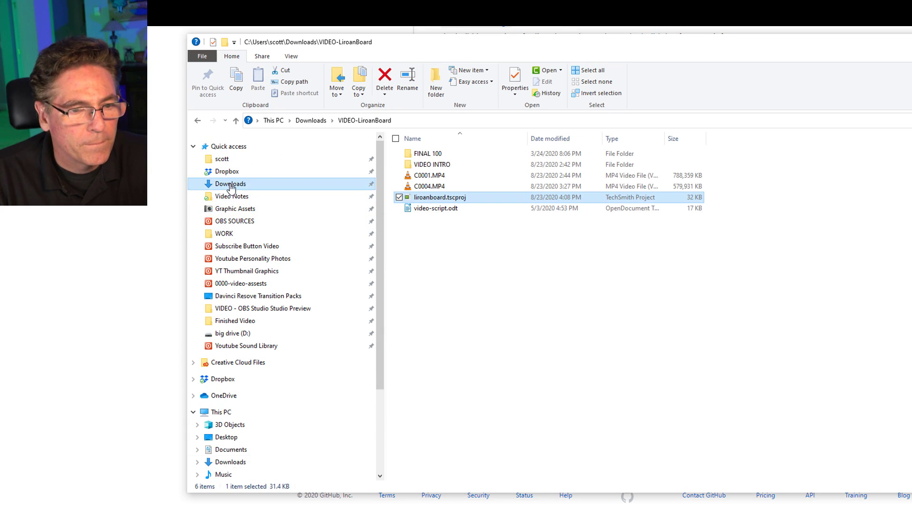
left_click(233, 185)
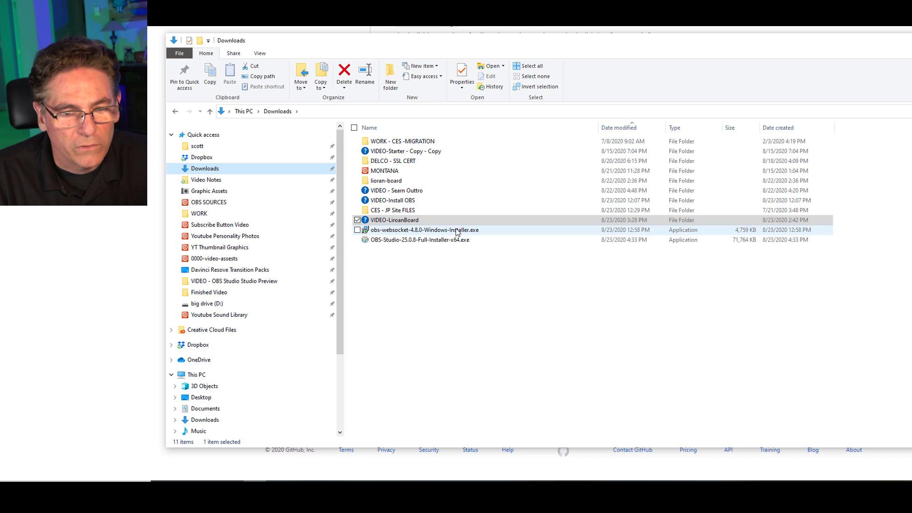
left_click(463, 231)
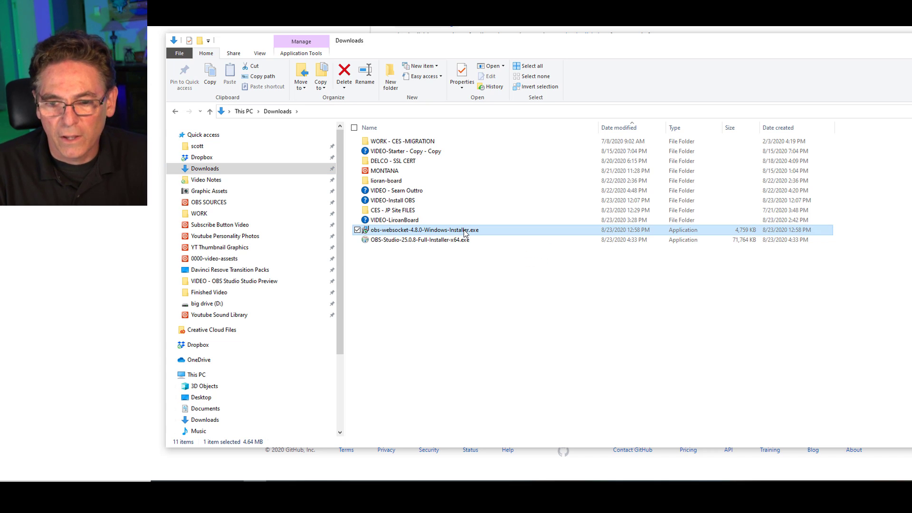
double_click(464, 232)
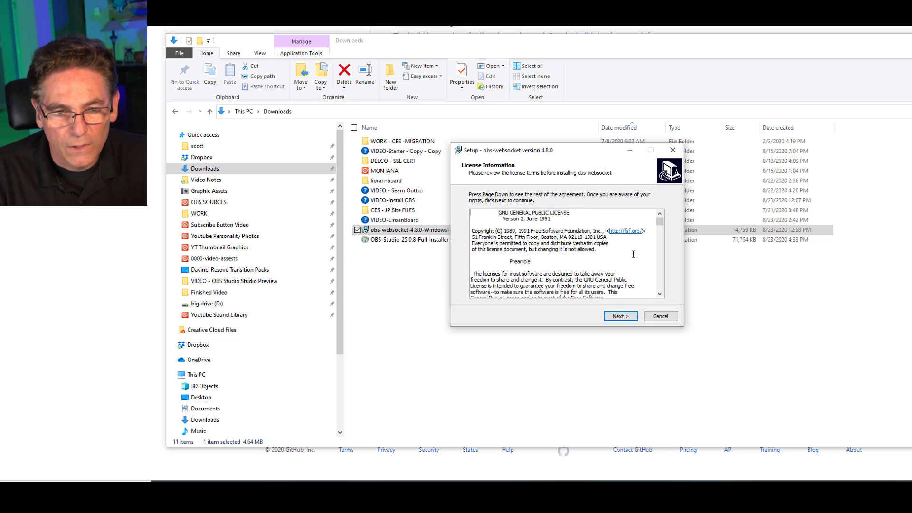
left_click(617, 319)
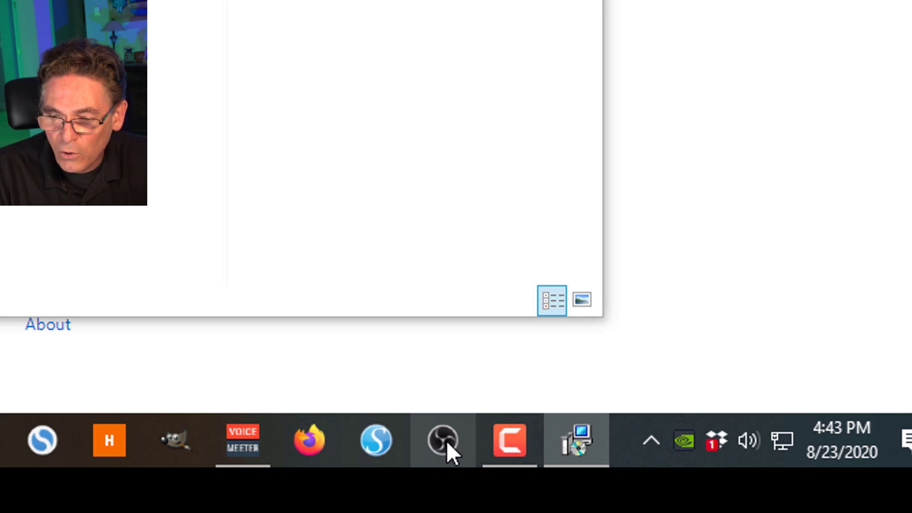
- Check the OBS Studio (64bit) shortcut and install obs-websocket into the existing C:\Program Files\obs-studio folder with Start Menu folder obs-websocket
right_click(446, 441)
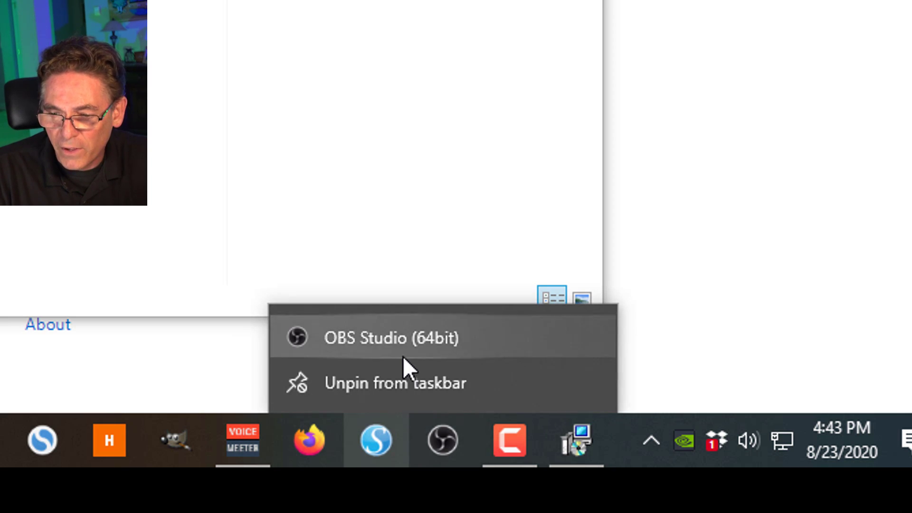
right_click(404, 333)
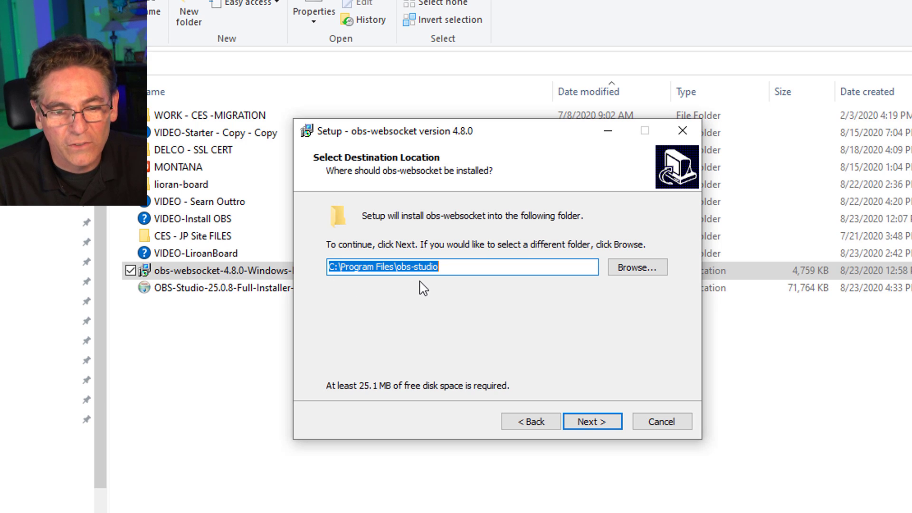
left_click(601, 433)
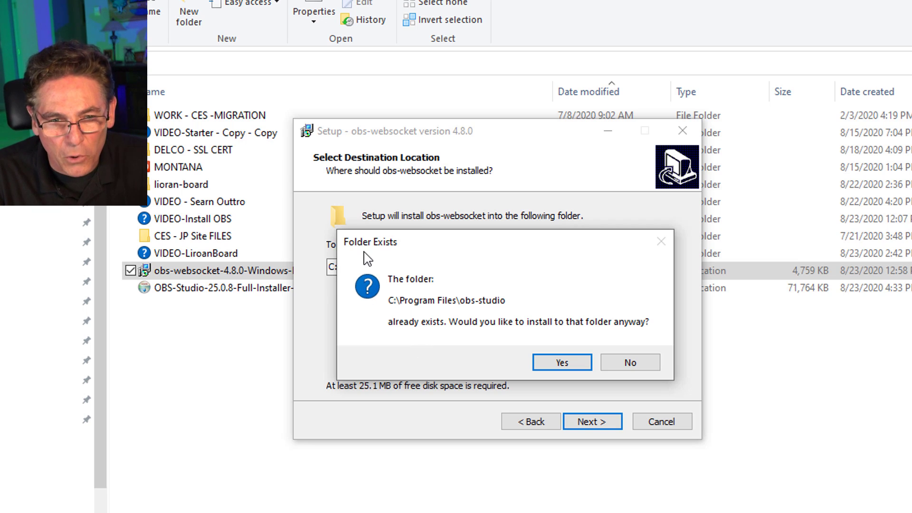
left_click(569, 366)
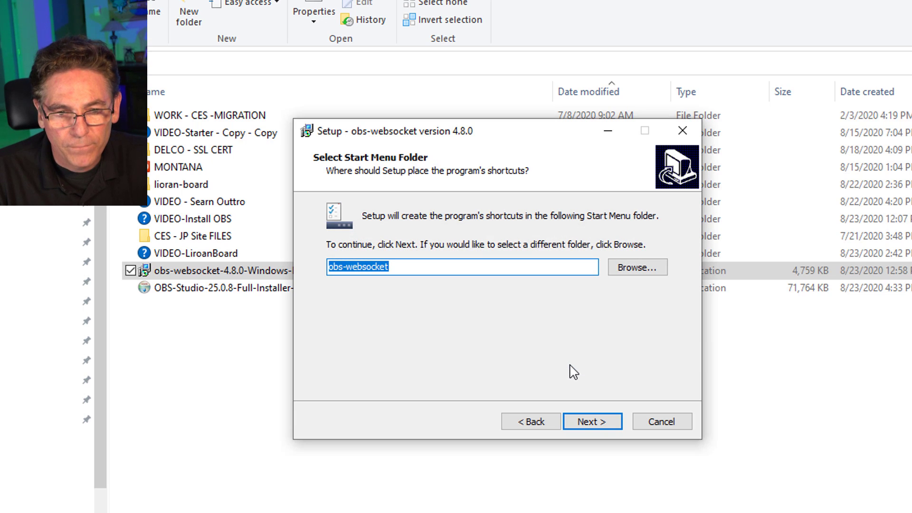
left_click(602, 429)
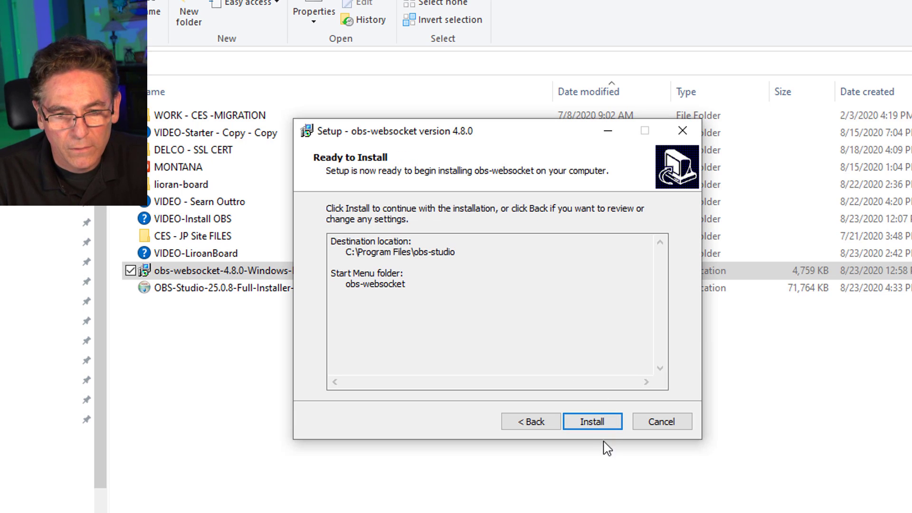
left_click(592, 424)
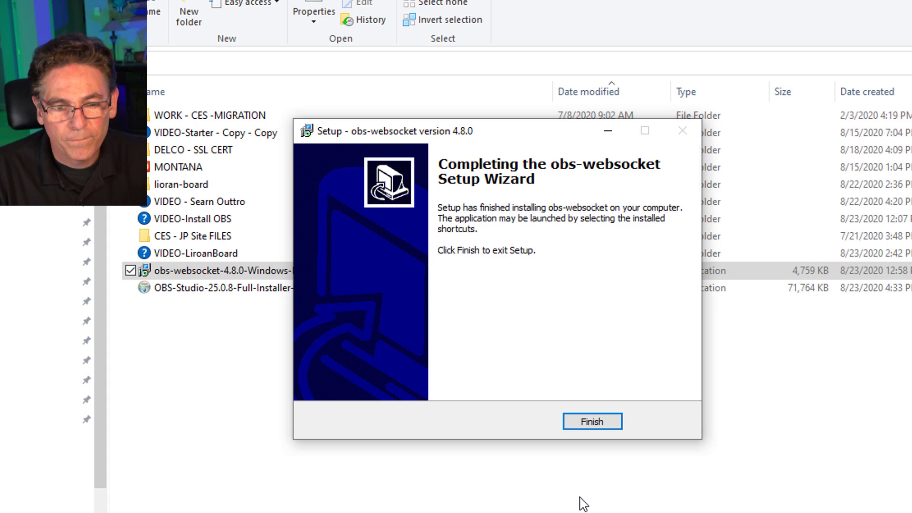
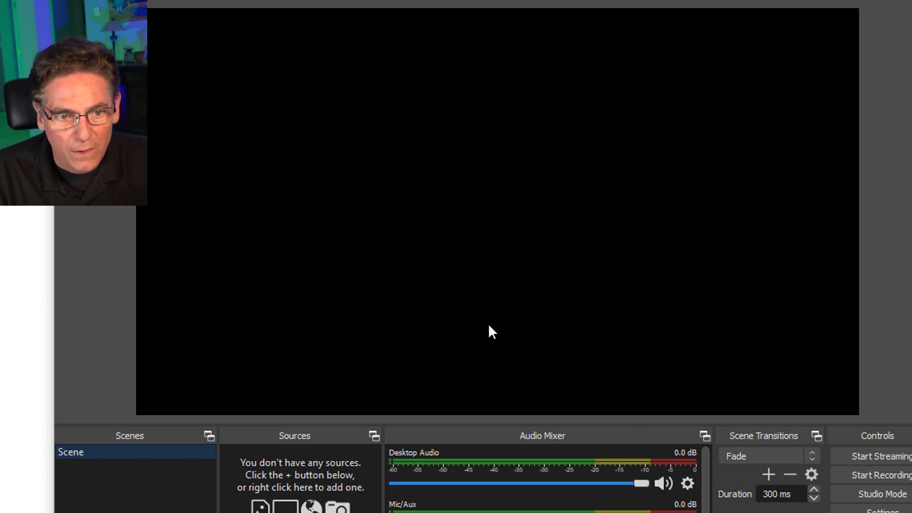
- Open the WebSockets Server Settings in OBS Studio
left_click(347, 22)
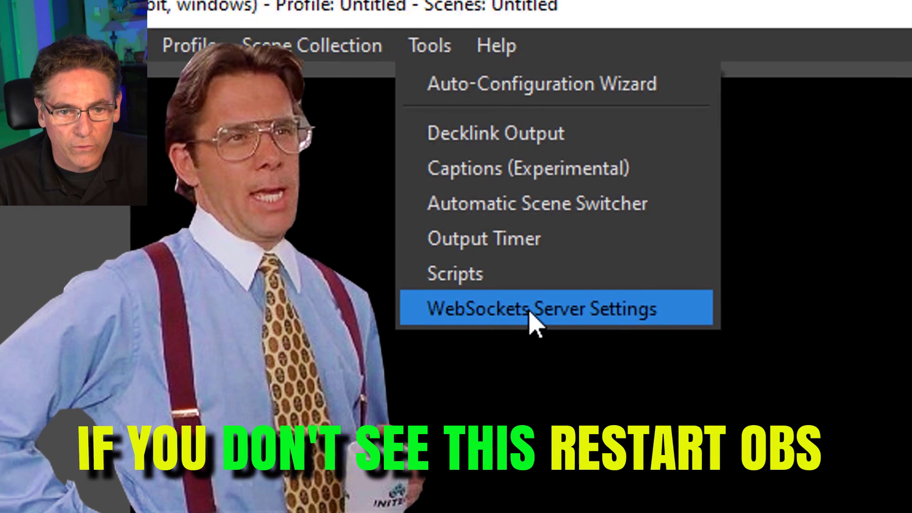
left_click(588, 366)
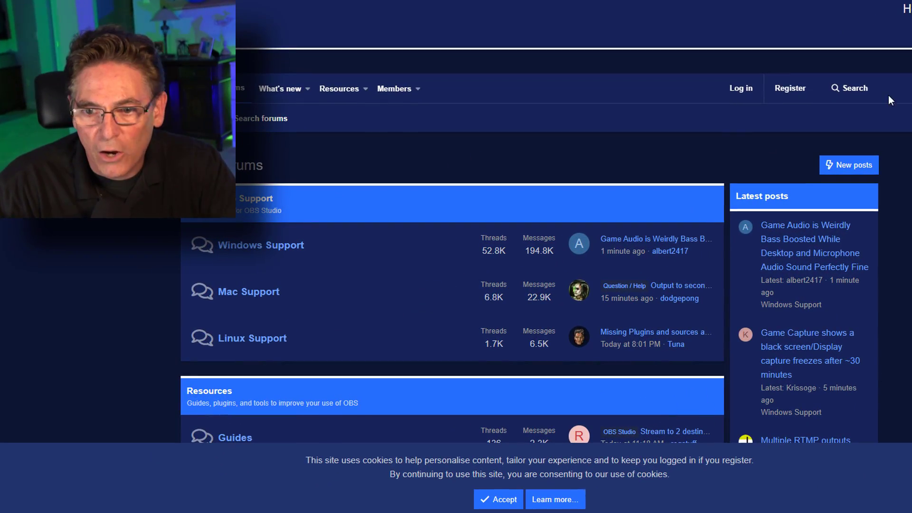
- Switch to the browser and search the OBS forums for "lioranboard"
left_click(855, 92)
left_click(737, 158)
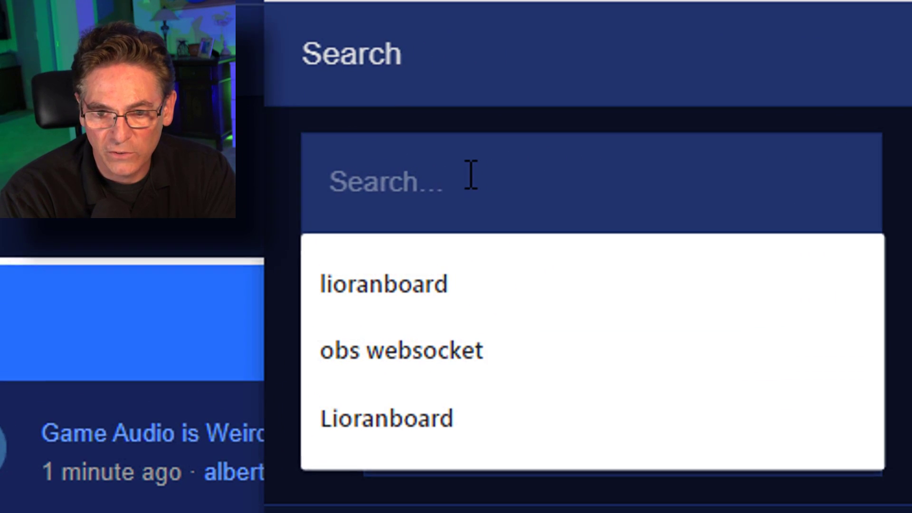
type("lioranboard")
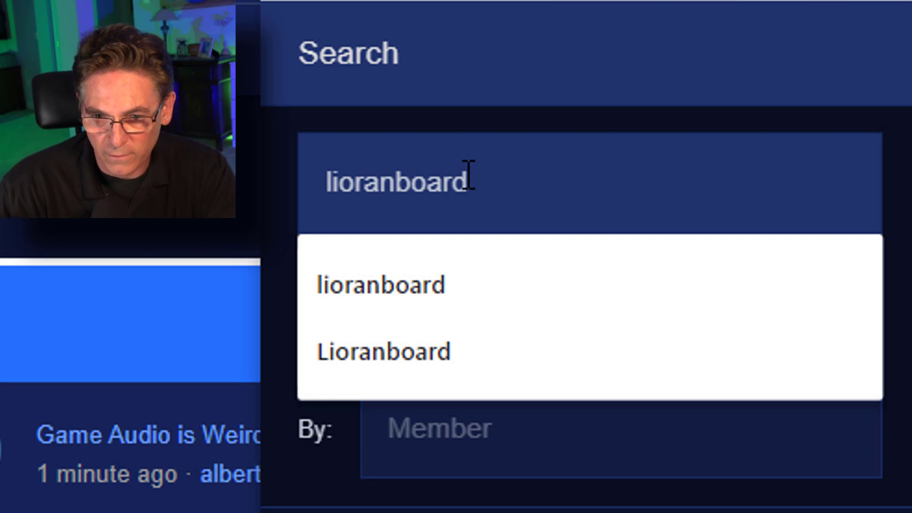
key("Return")
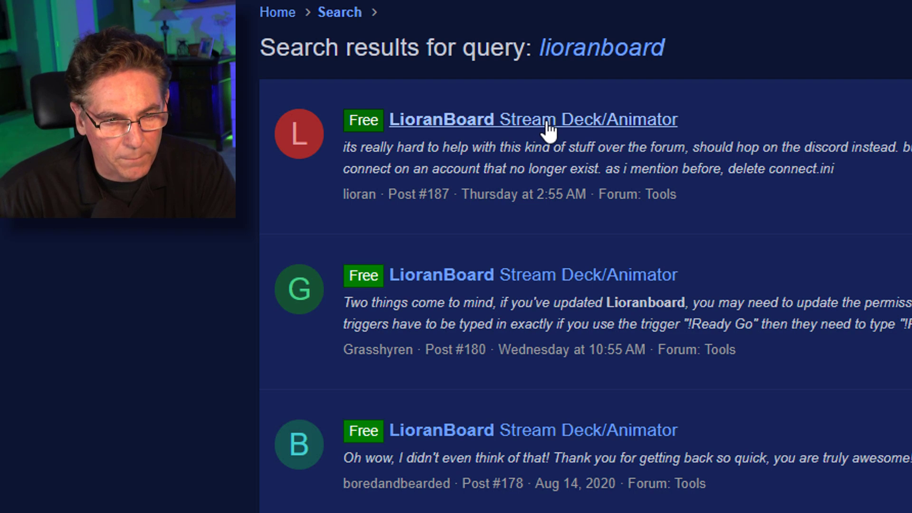
- Open the first LioranBoard Stream Deck/Animator thread, request its zip download and cancel the save
left_click(549, 125)
scroll(492, 316, "up", 5)
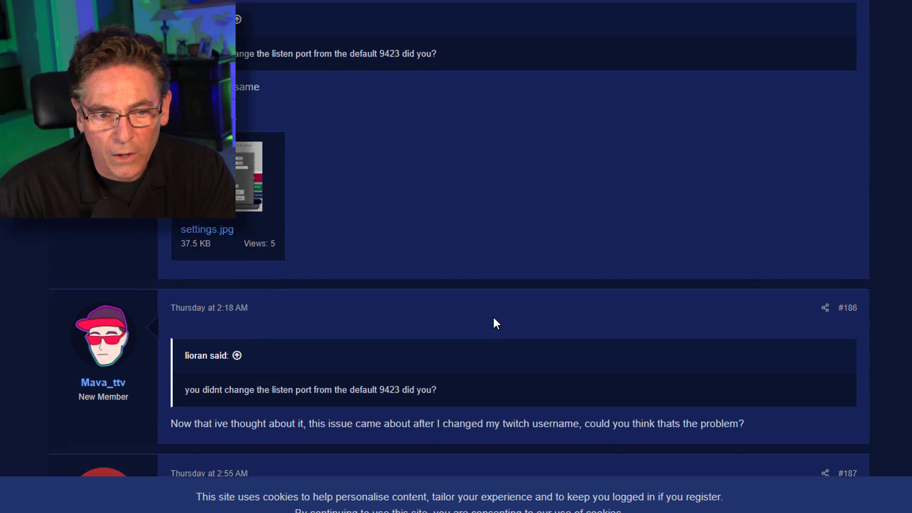
scroll(492, 317, "up", 15)
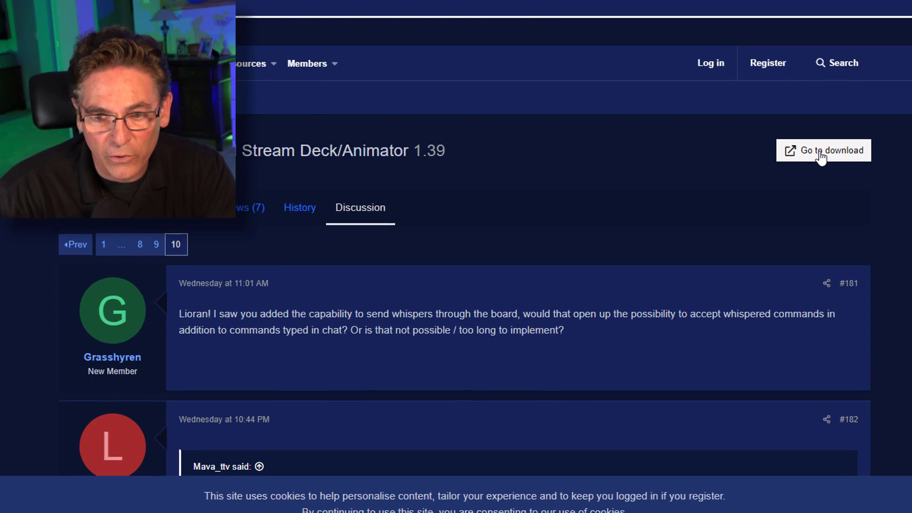
left_click(819, 148)
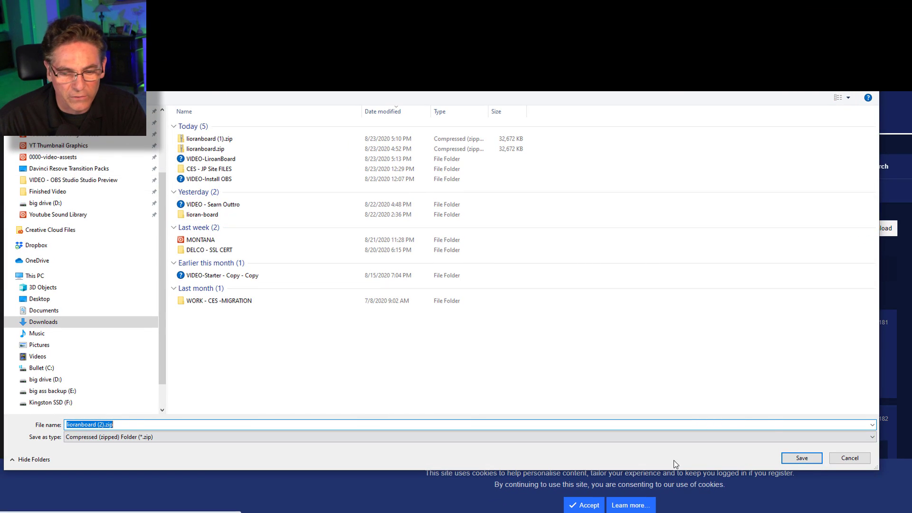
left_click(850, 458)
- Switch to File Explorer and open the lioran-board folder inside Downloads
key("alt+Tab")
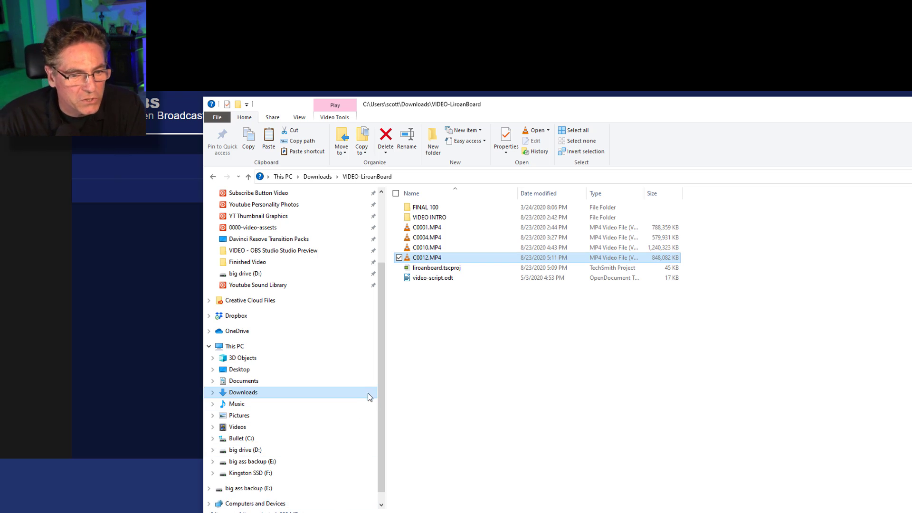
scroll(369, 394, "up", 3)
left_click(265, 245)
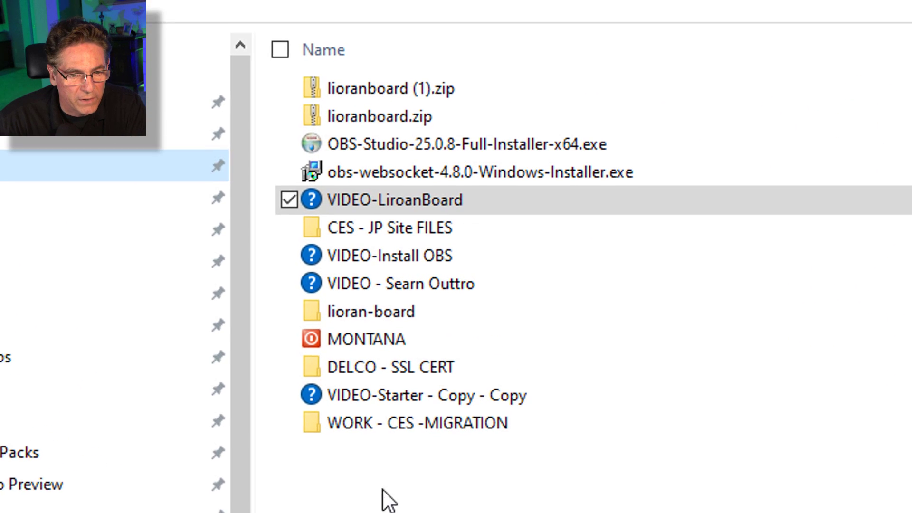
double_click(389, 312)
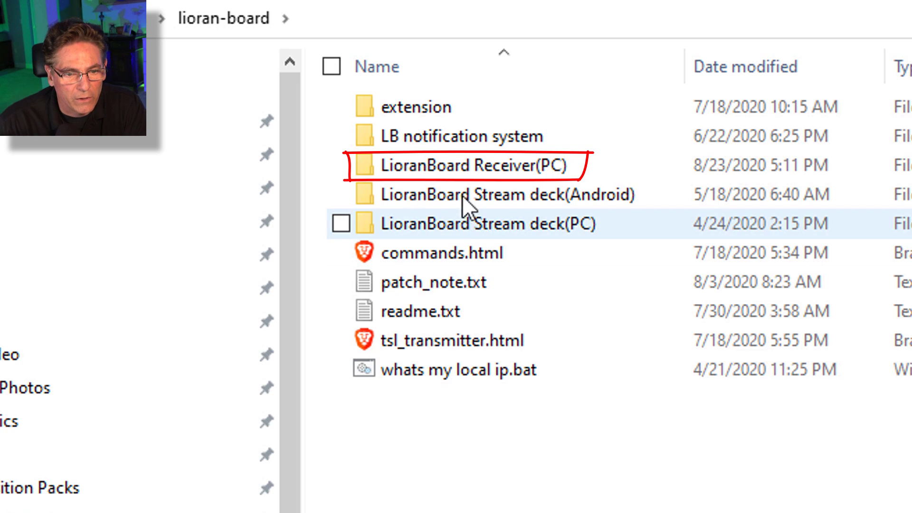
- Examine the contents of the LioranBoard Receiver(PC) and LioranBoard Stream deck(PC) folders, returning to the lioran-board folder
double_click(473, 165)
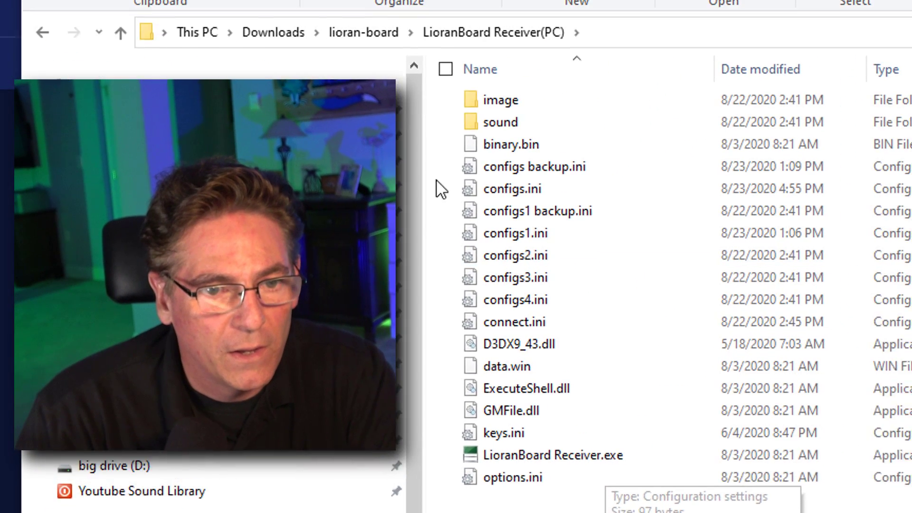
key("alt+Up")
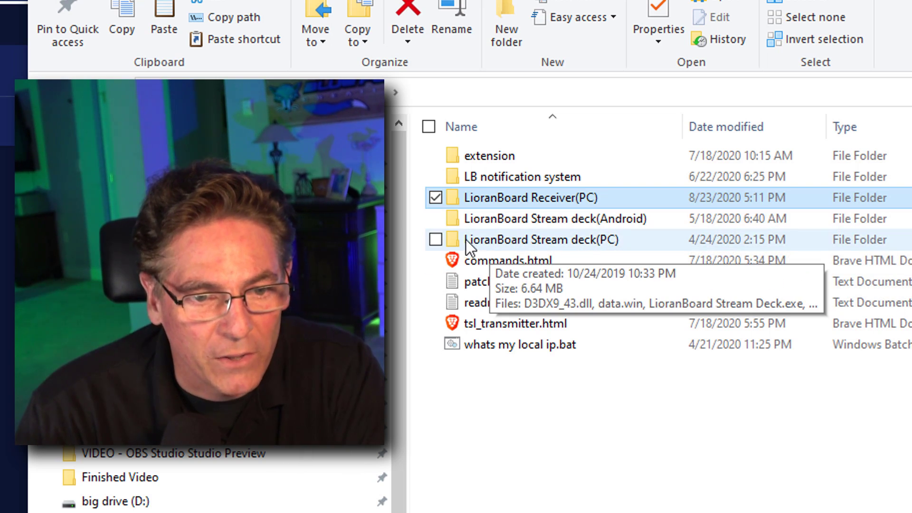
double_click(578, 241)
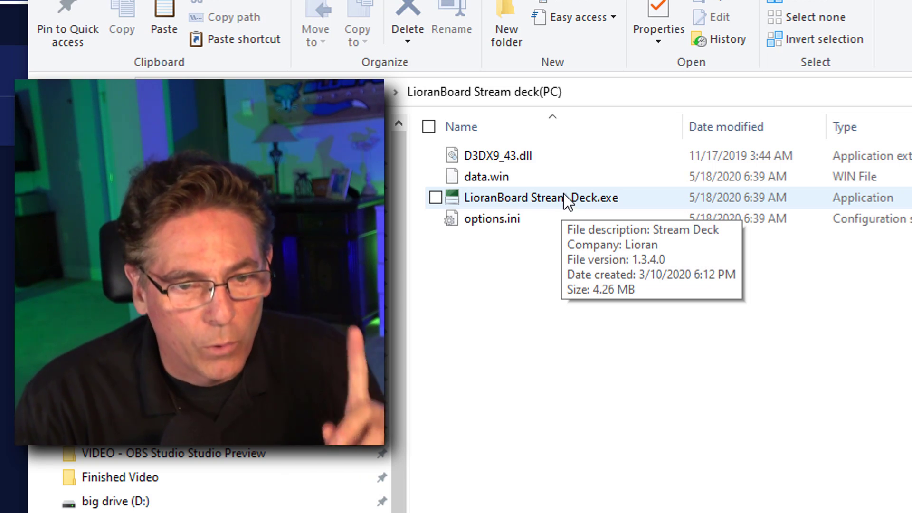
key("alt+Left")
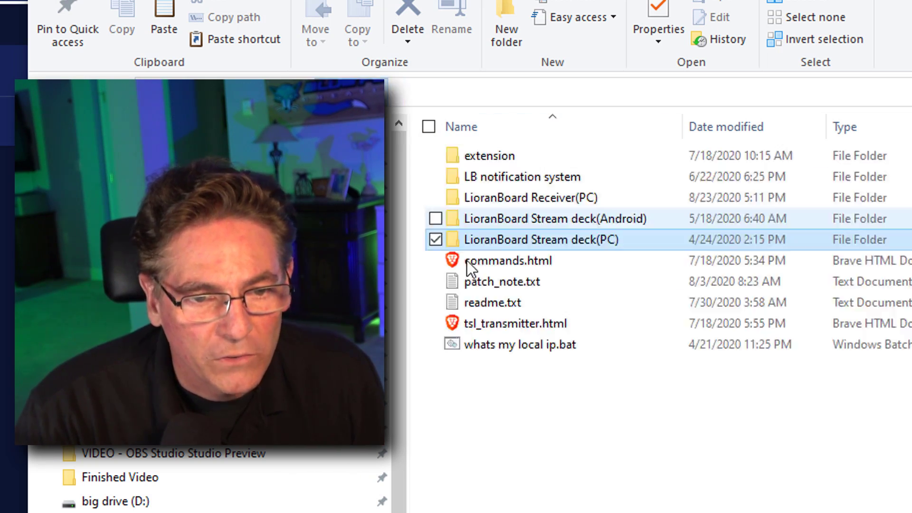
- Launch LioranBoard Receiver.exe from the LioranBoard Receiver(PC) folder and connect the receiver to OBS
double_click(569, 197)
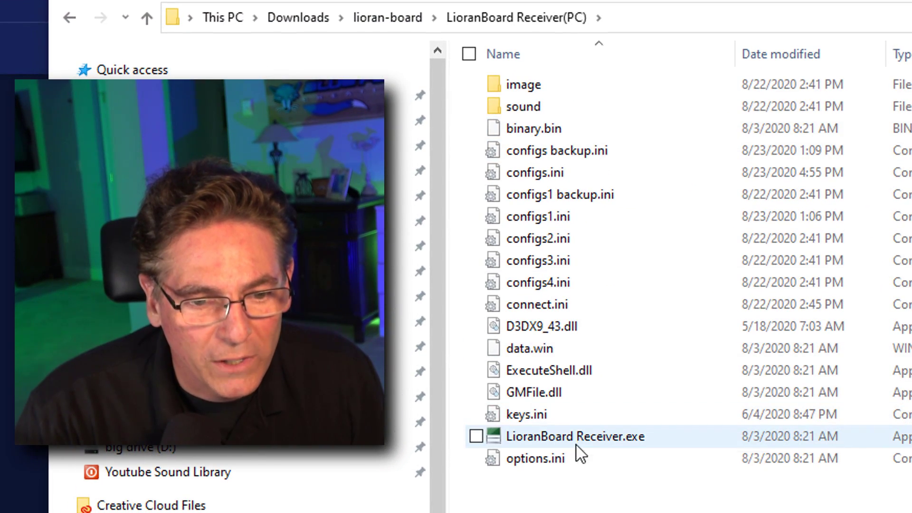
mouse_move(597, 444)
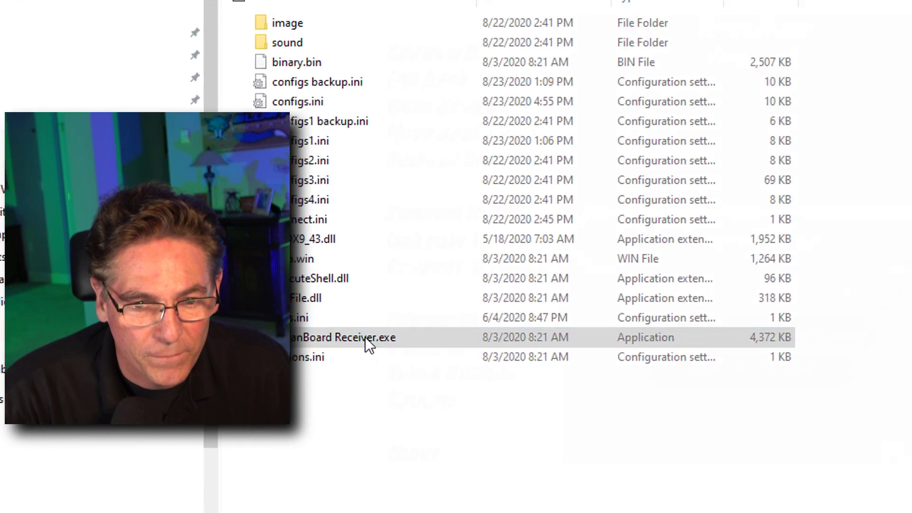
double_click(577, 240)
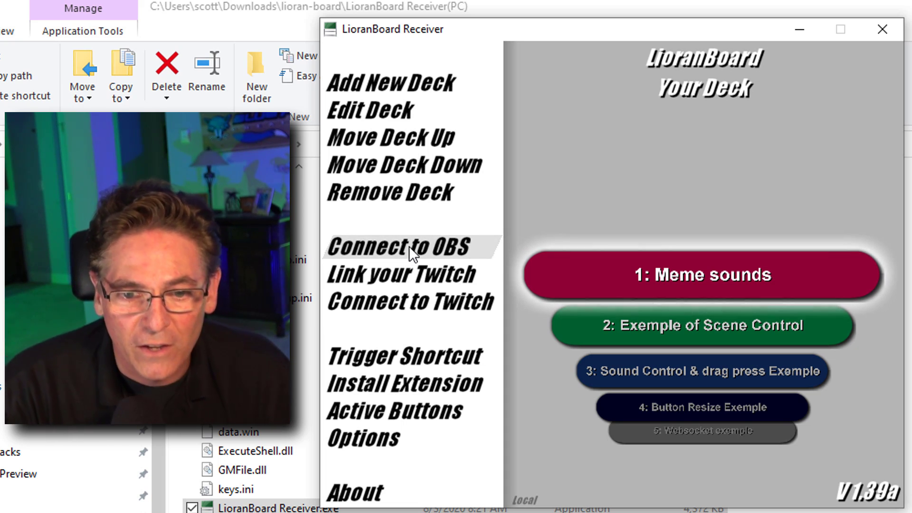
left_click(409, 247)
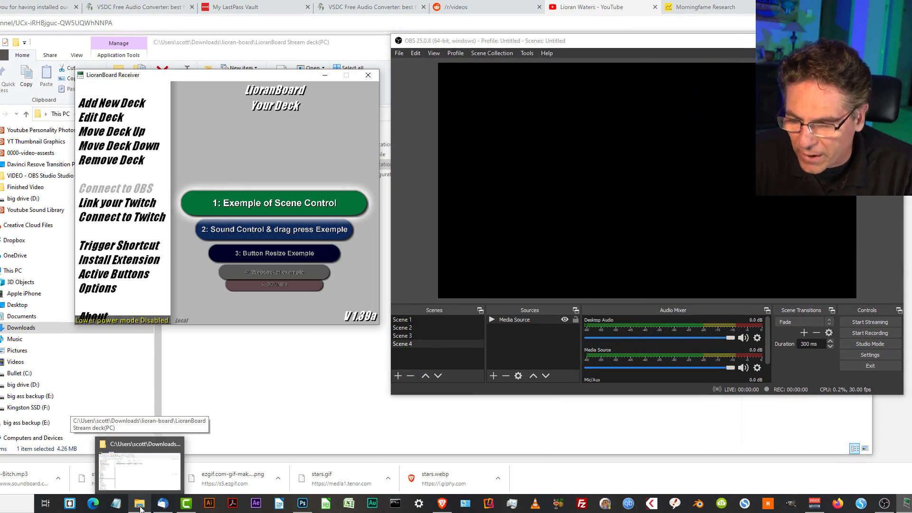
- Switch to File Explorer, launch LioranBoard Stream Deck.exe from the LioranBoard Stream deck(PC) folder and connect it to the receiver
left_click(141, 507)
left_click(119, 136)
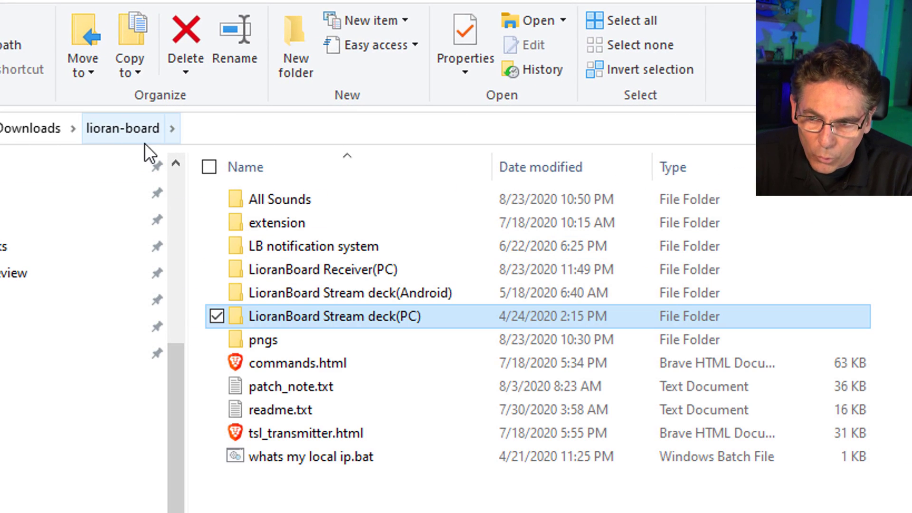
mouse_move(353, 320)
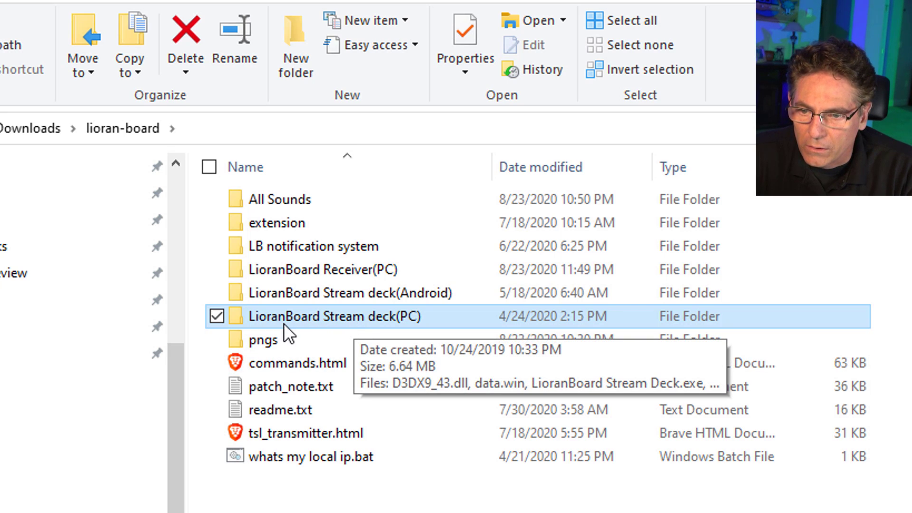
double_click(364, 316)
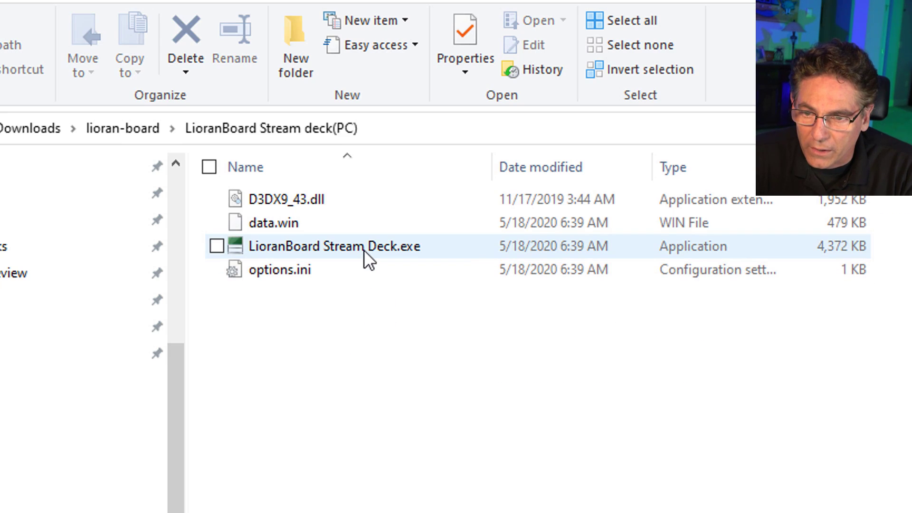
left_click(364, 250)
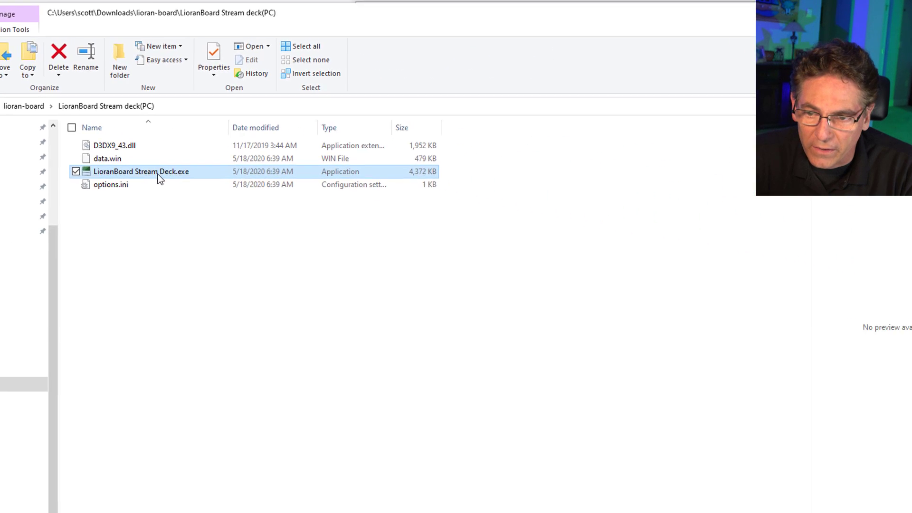
double_click(125, 164)
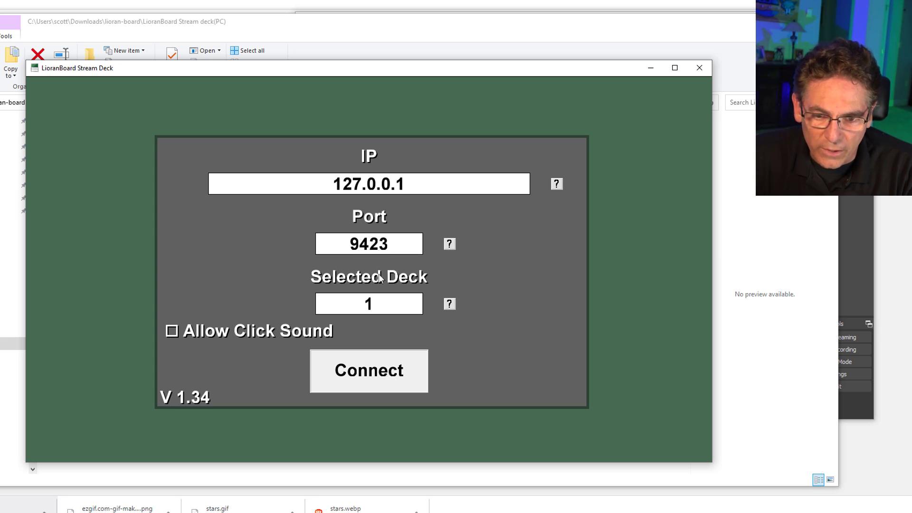
left_click(376, 380)
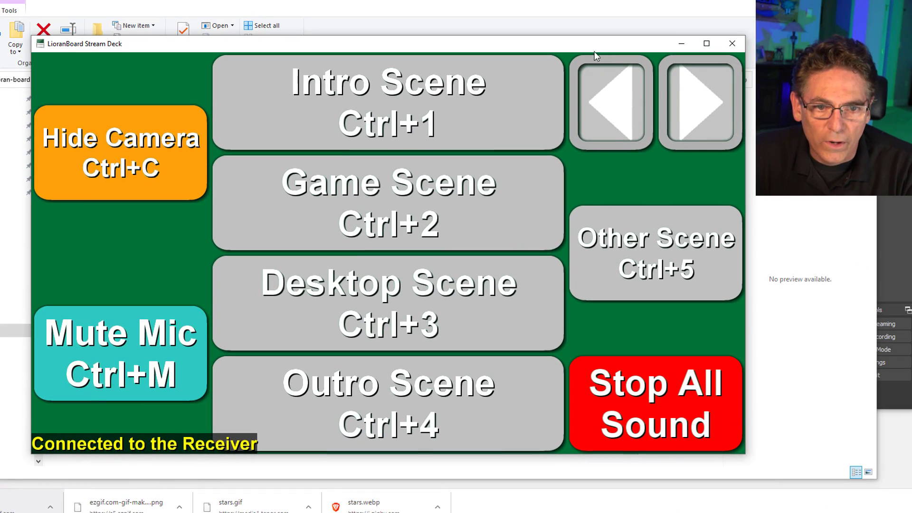
mouse_move(595, 52)
left_mouse_down()
mouse_move(489, 56)
mouse_move(828, 12)
mouse_move(570, 87)
mouse_move(521, 58)
mouse_move(601, 51)
left_mouse_up()
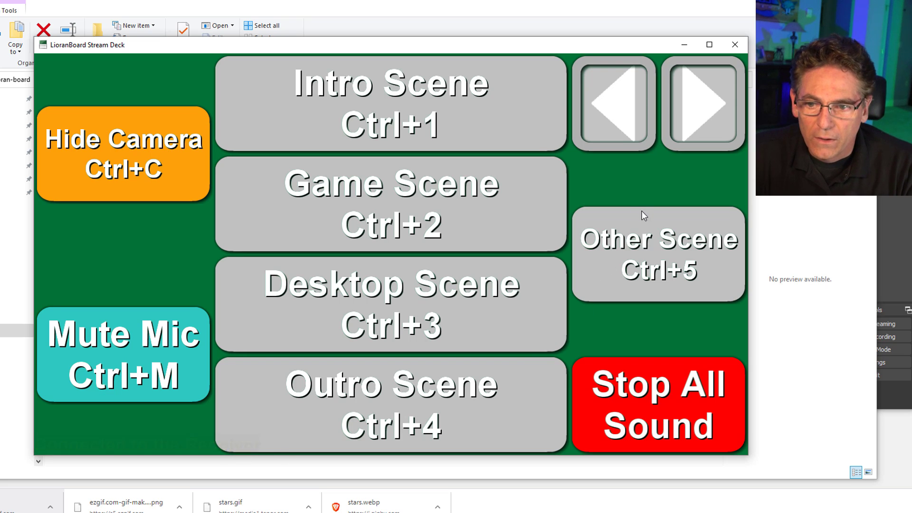
- Show the sounds deck and test the Thunder, Whoa and Robot Think sounds, ending with all sound killed
left_click(642, 135)
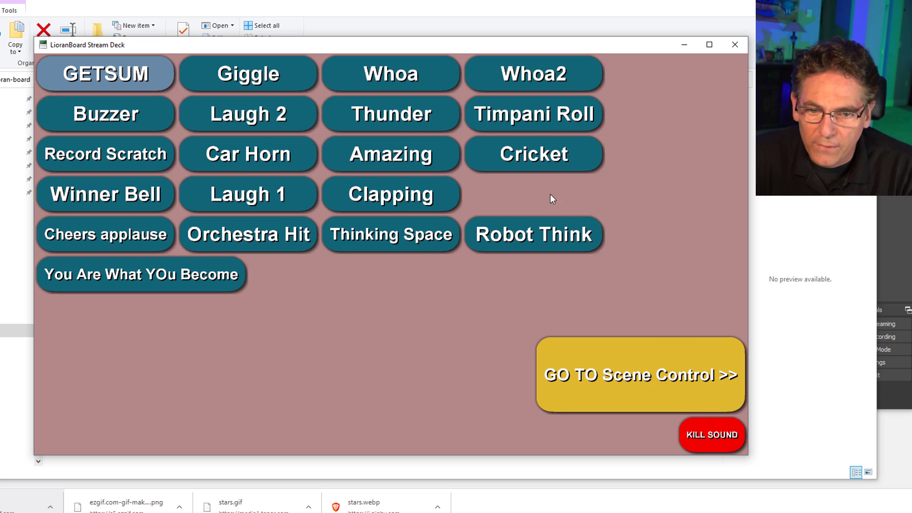
left_click(403, 116)
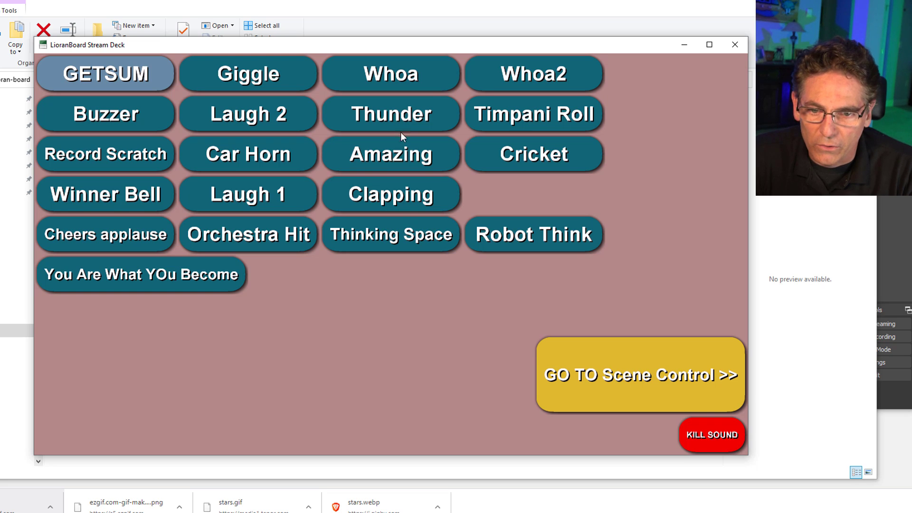
left_click(401, 75)
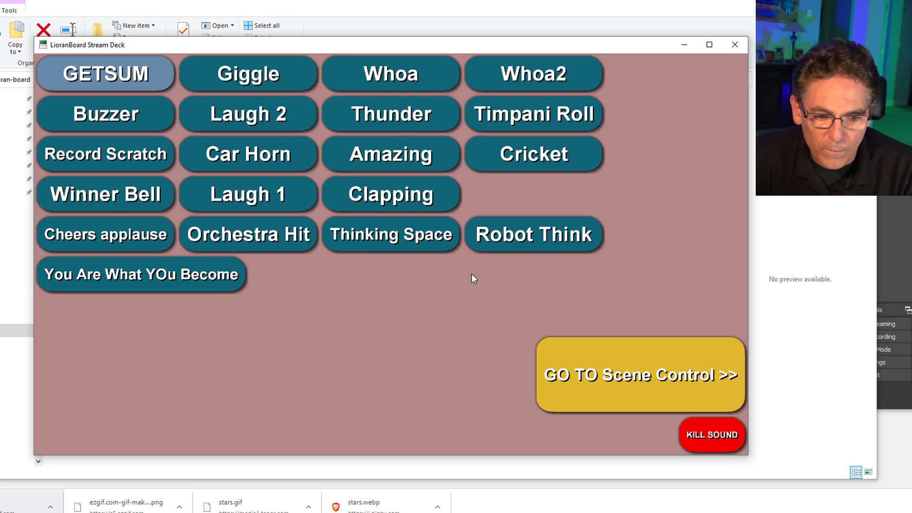
left_click(509, 240)
left_click(706, 442)
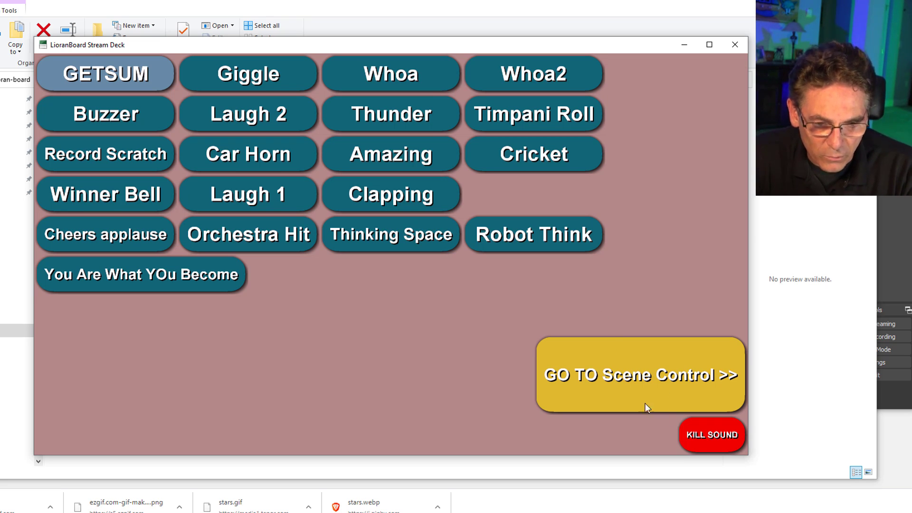
- Return to the Scene Control deck and, with OBS Studio in view, trigger the Intro, Game, Desktop and Outro scenes in turn
left_click(612, 386)
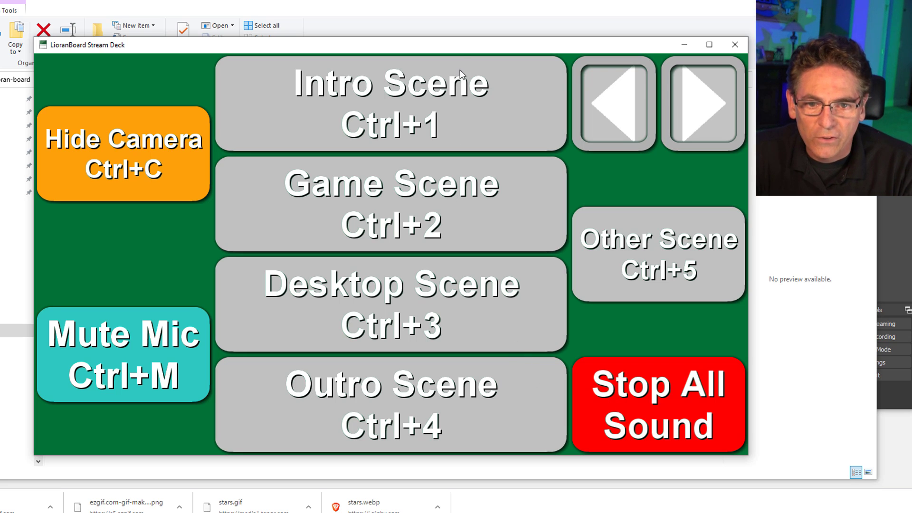
left_click_drag(464, 43, 242, 28)
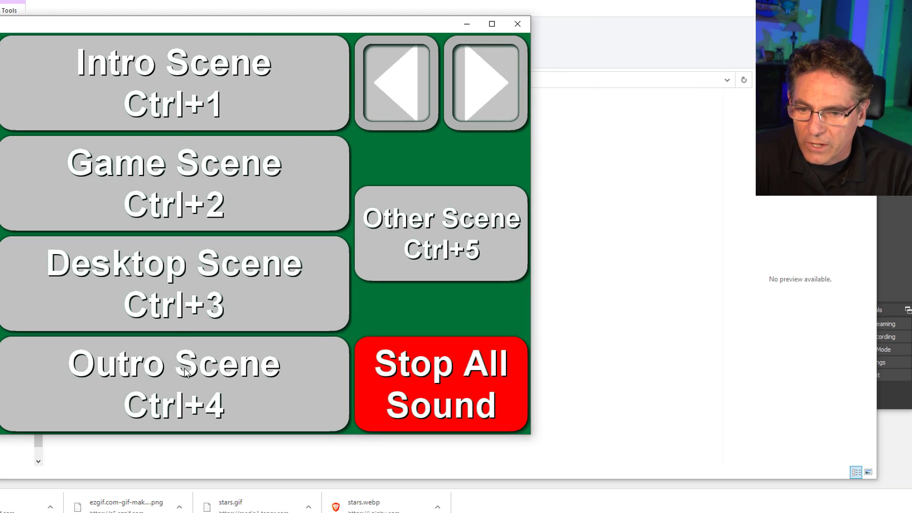
left_click(890, 226)
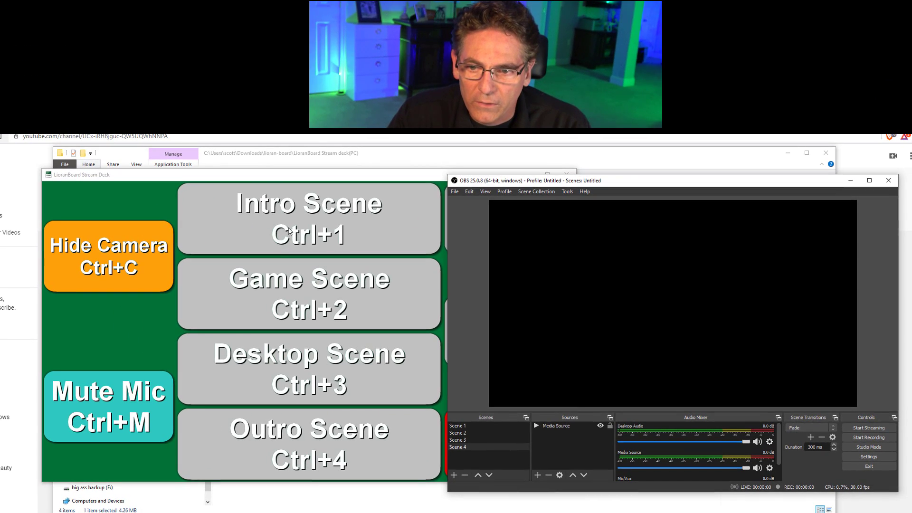
left_click(290, 231)
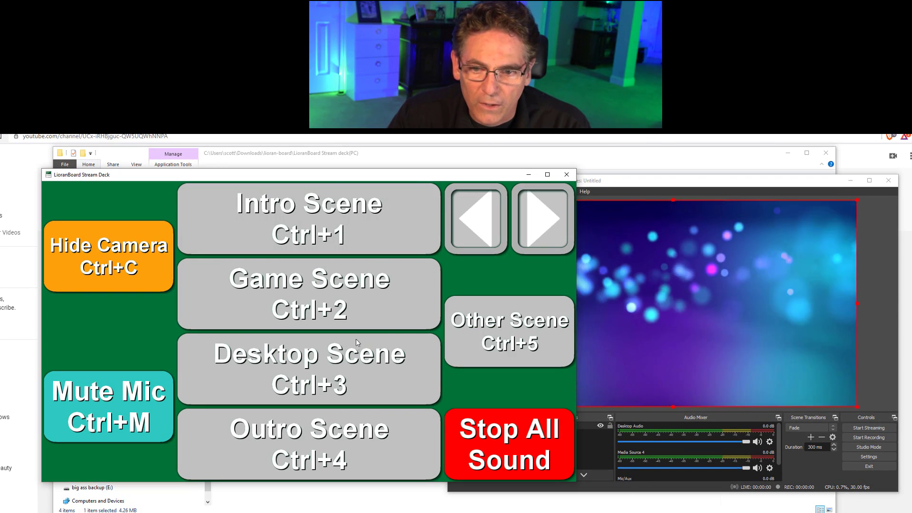
left_click(340, 311)
left_click(337, 373)
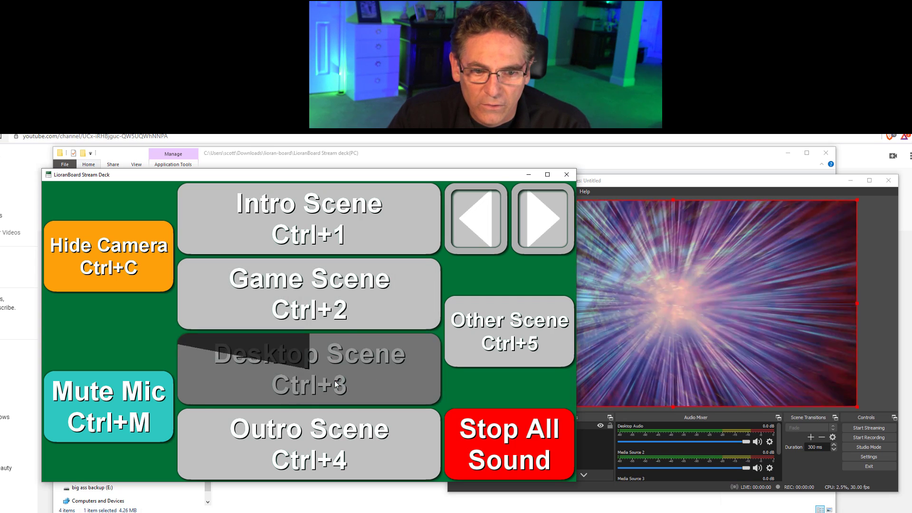
left_click(334, 436)
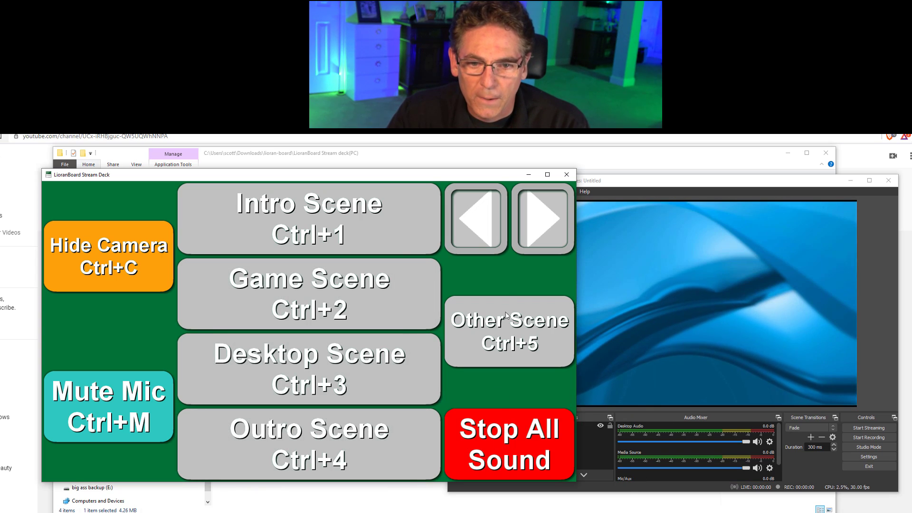
- On the sound control deck, play Deja vu! at each speed from 60% to 150%, ending with all sound stopped
left_click(542, 231)
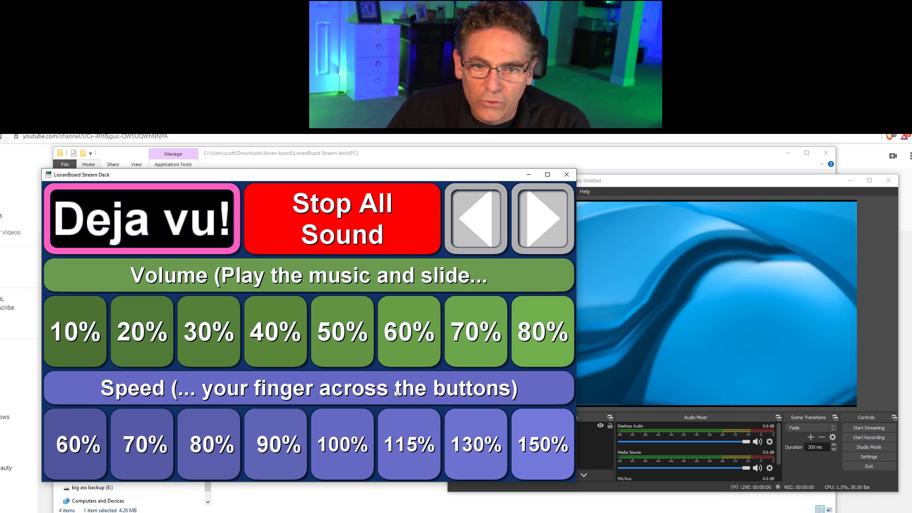
left_click_drag(387, 178, 404, 167)
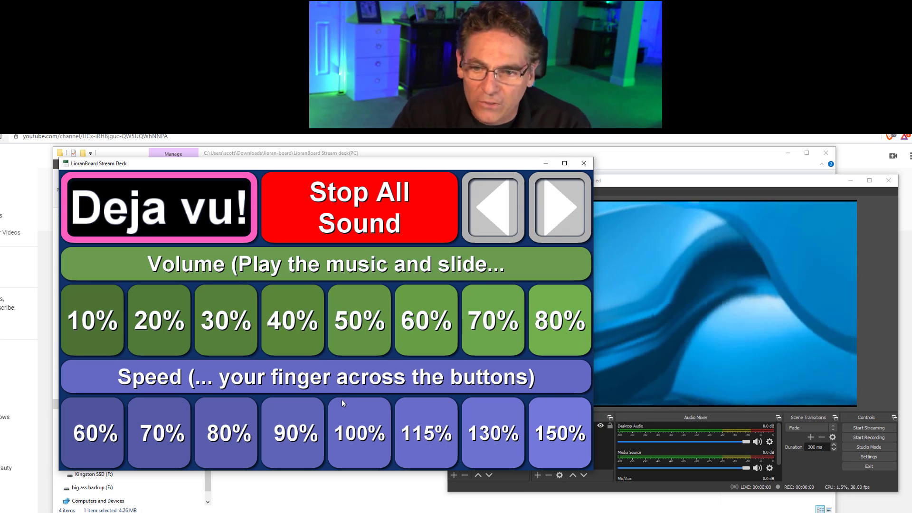
left_click(198, 229)
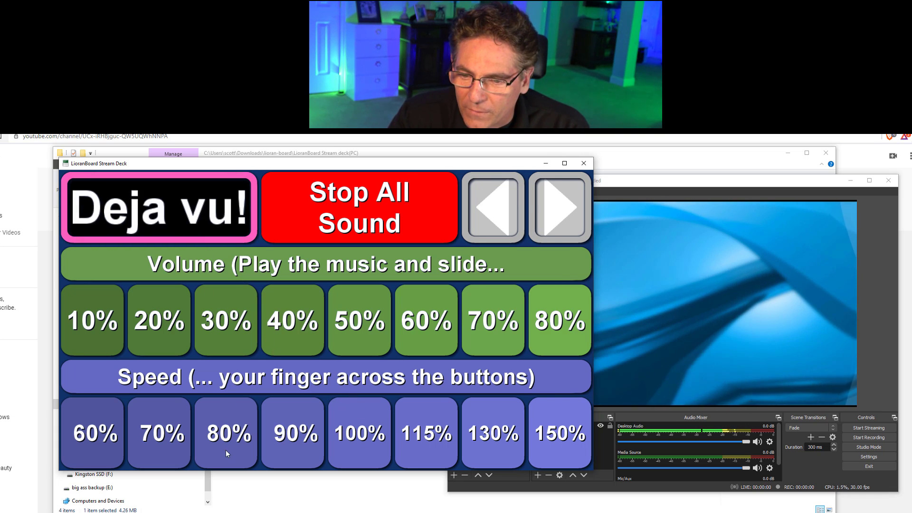
left_click(93, 432)
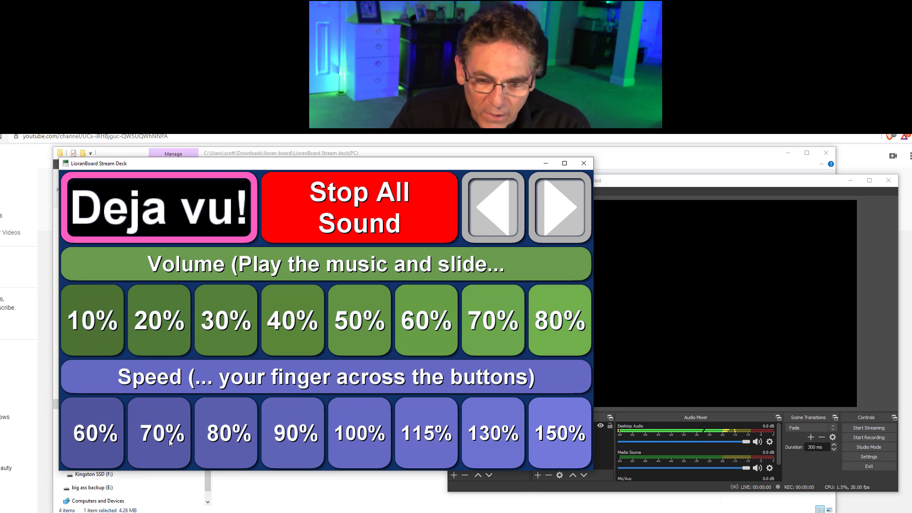
left_click(170, 440)
left_click(228, 446)
left_click(294, 449)
left_click(354, 448)
left_click(423, 445)
left_click(492, 445)
left_click(544, 441)
left_click(405, 213)
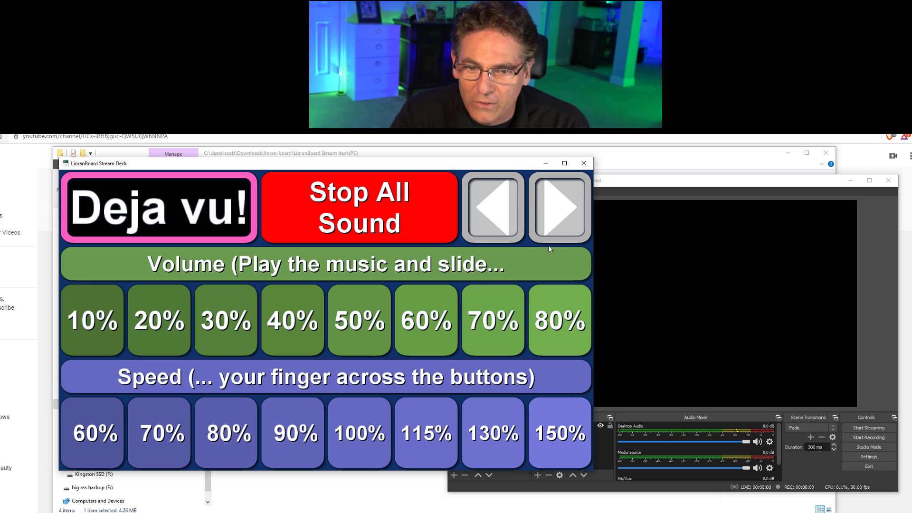
- Advance the stream deck to the button resizing example deck
left_click(563, 220)
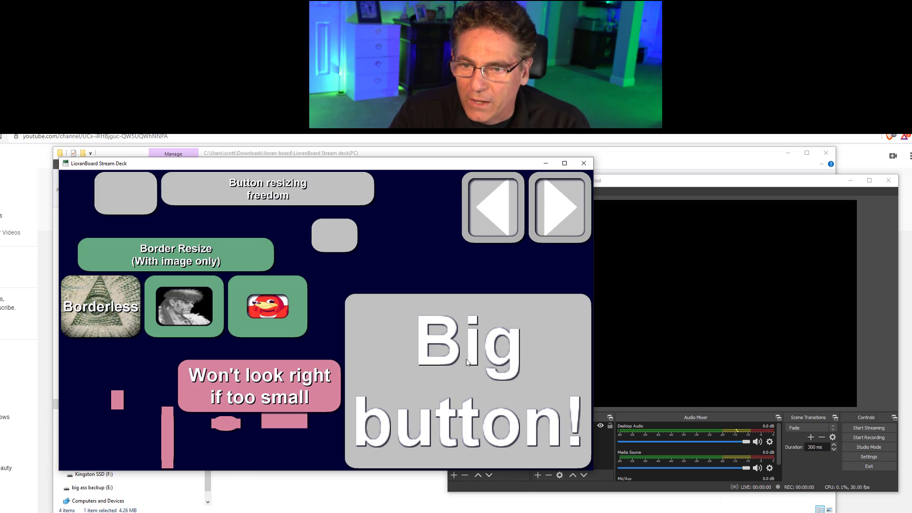
left_click_drag(354, 165, 368, 164)
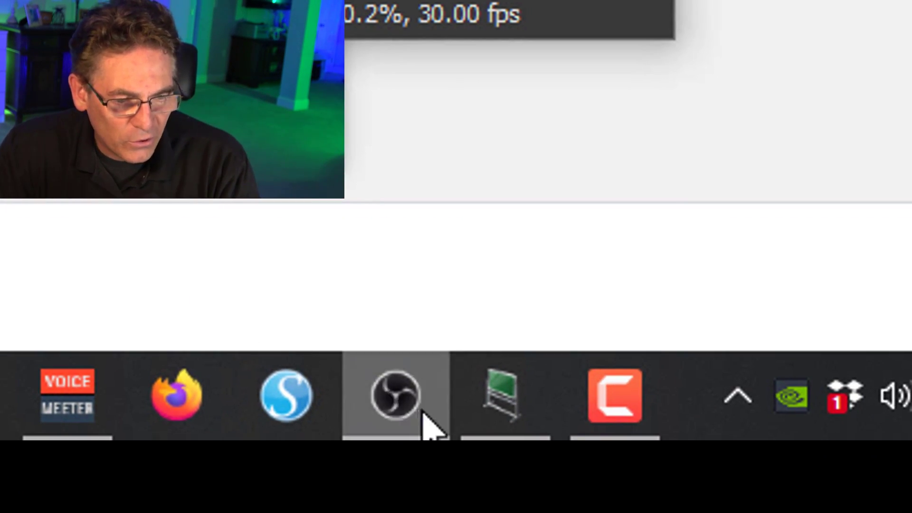
- Switch to LioranBoard Receiver and add a new deck
mouse_move(506, 432)
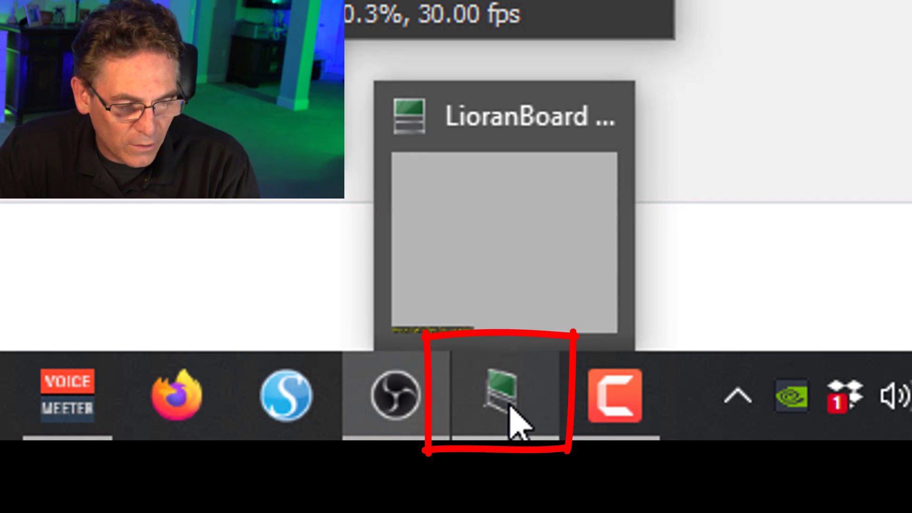
left_click(510, 407)
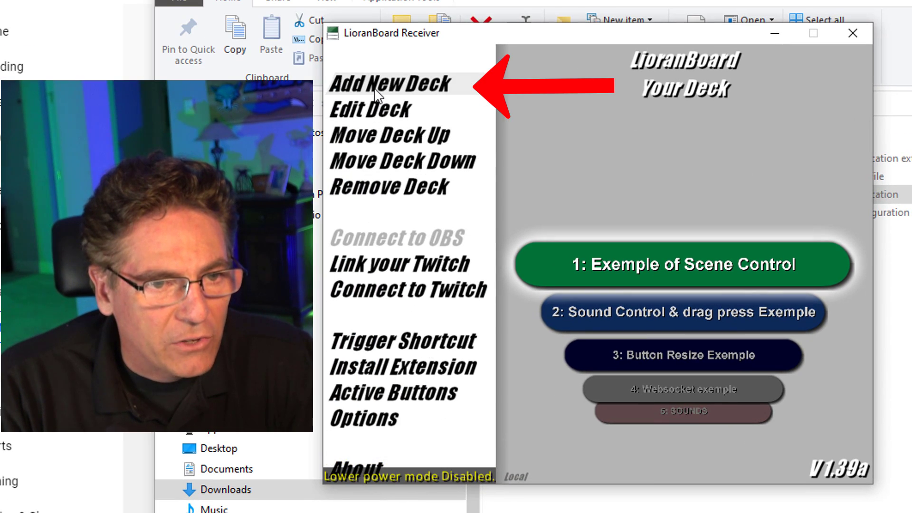
left_click(393, 82)
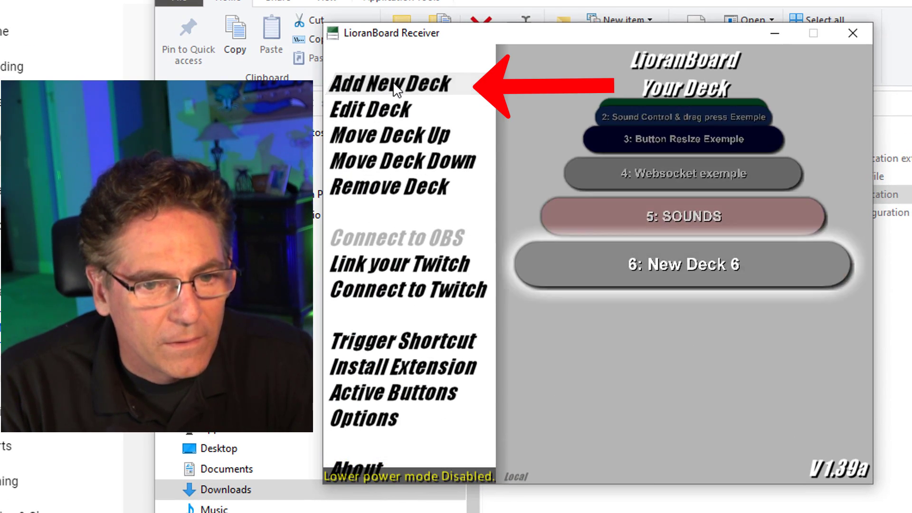
- Open the new deck for editing and set its grid width to 10 and grid height to 10
left_click(697, 264)
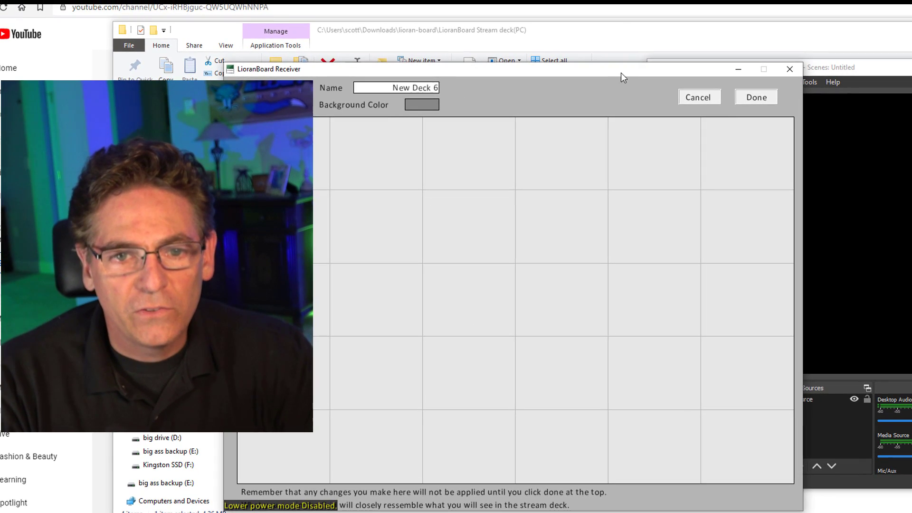
left_click_drag(675, 67, 780, 6)
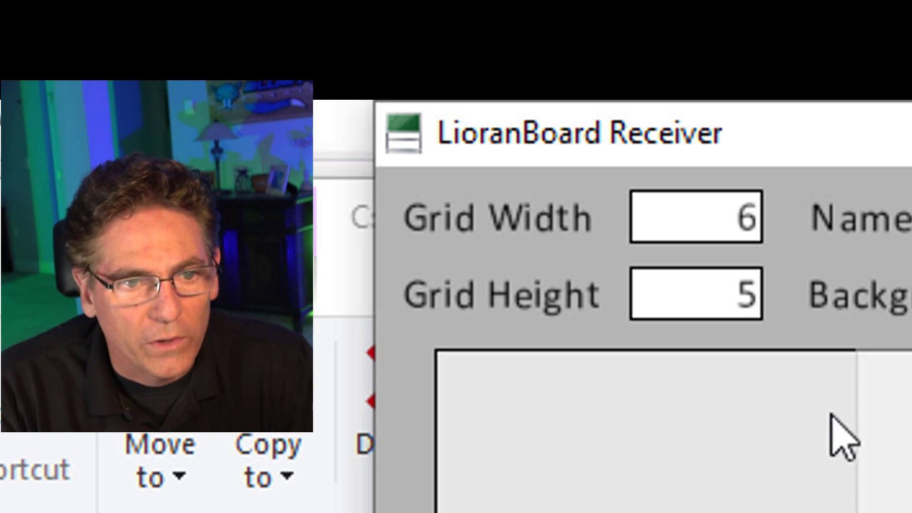
left_click(743, 235)
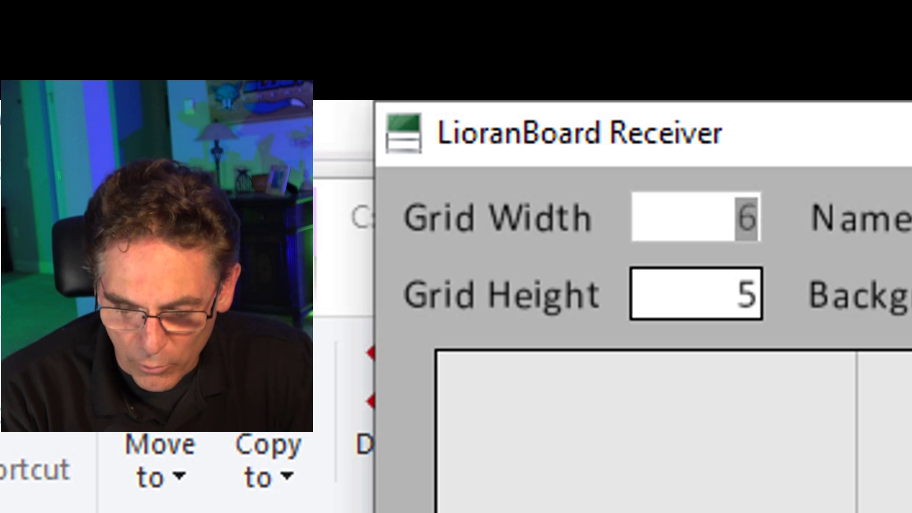
type("8")
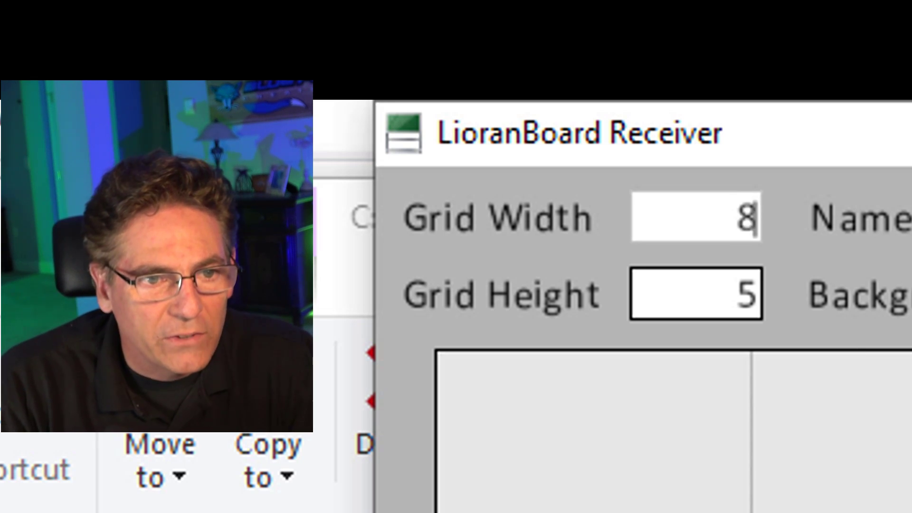
left_click(743, 304)
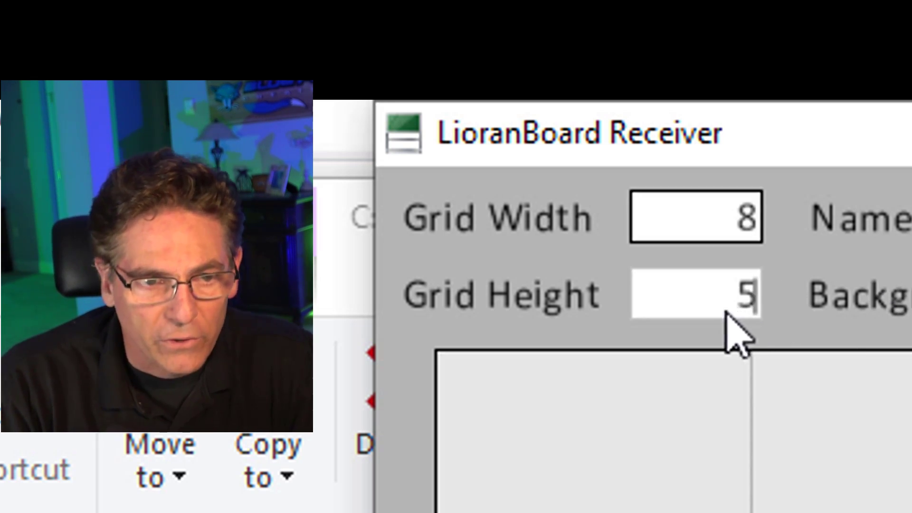
left_click(747, 214)
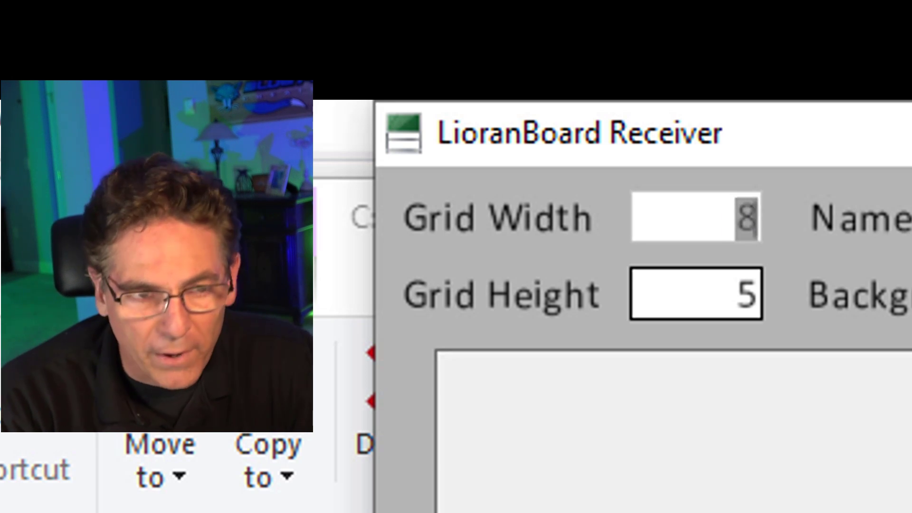
type("10")
left_click(733, 306)
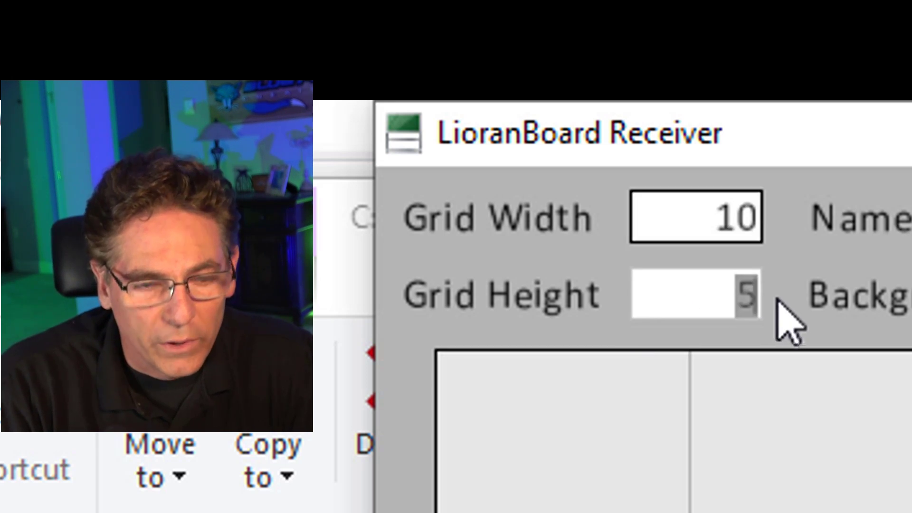
type("10")
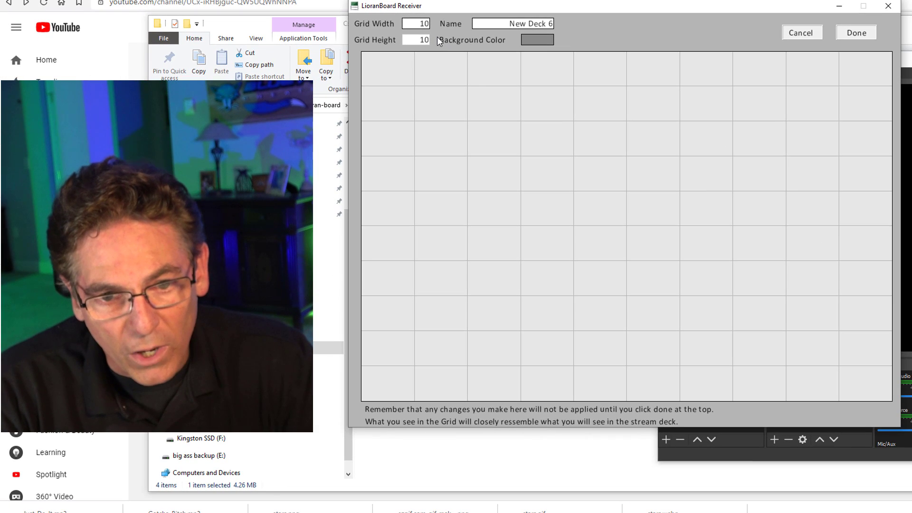
- Create a blank button named "test" in the first grid cell, with its colour's red value at 116
right_click(399, 78)
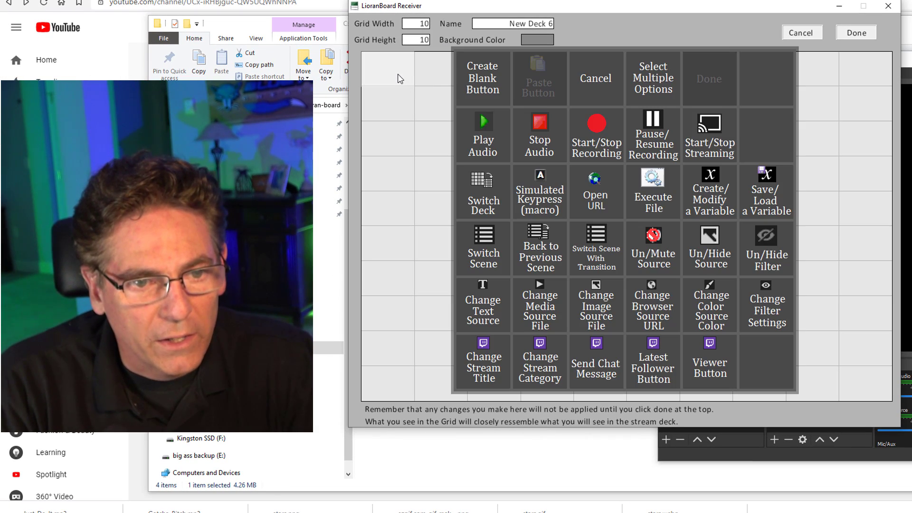
left_click(478, 91)
left_click(672, 59)
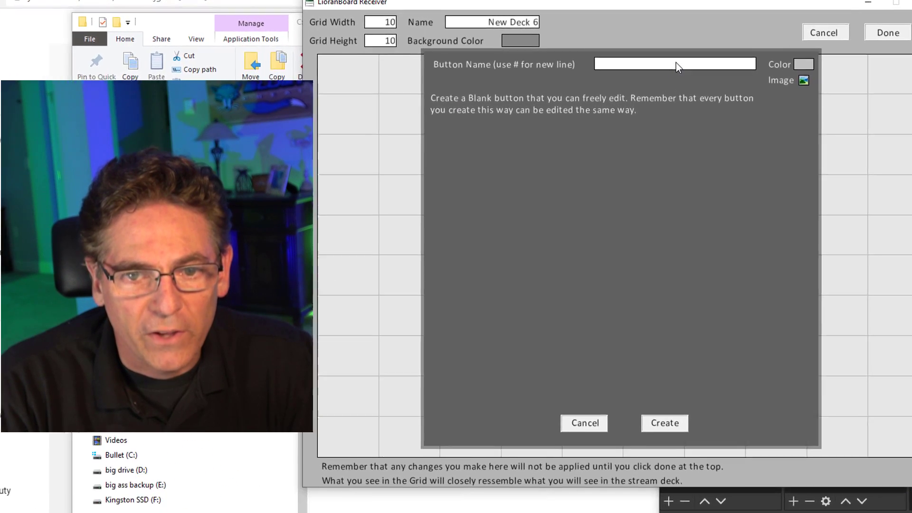
type("test")
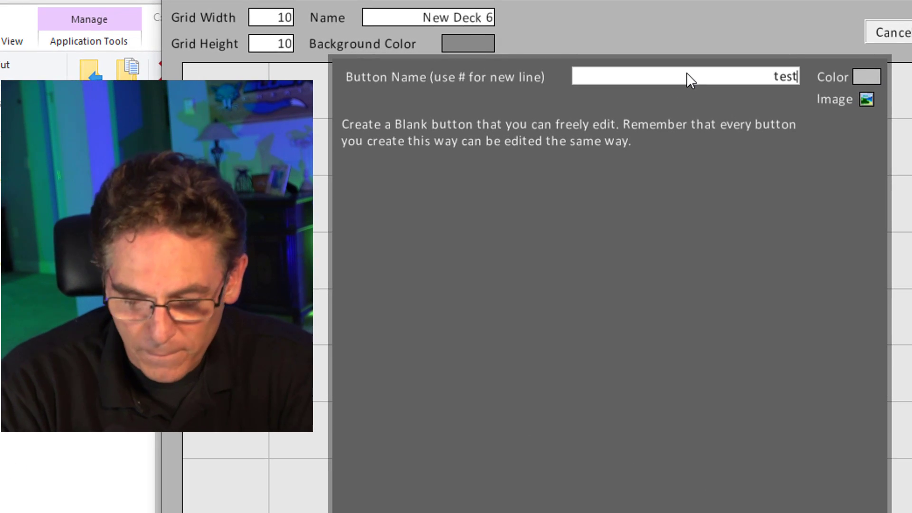
left_click(865, 77)
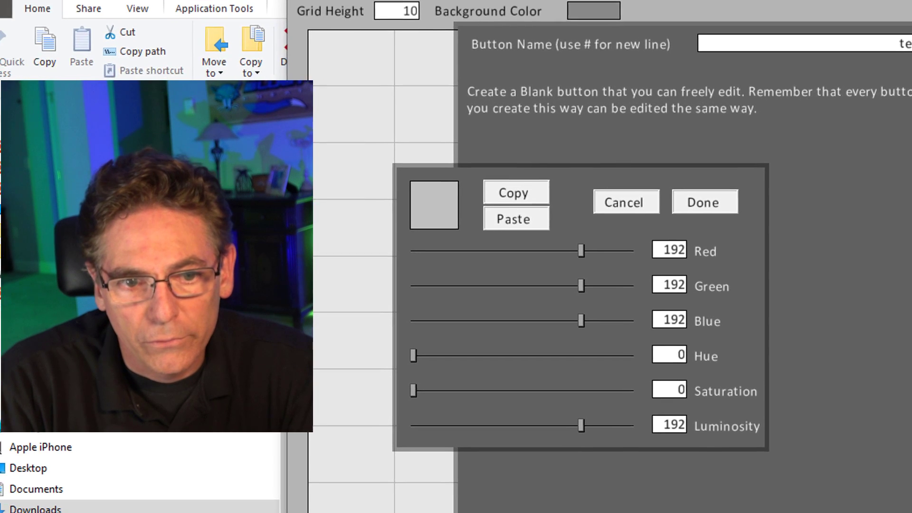
left_click_drag(462, 282, 394, 281)
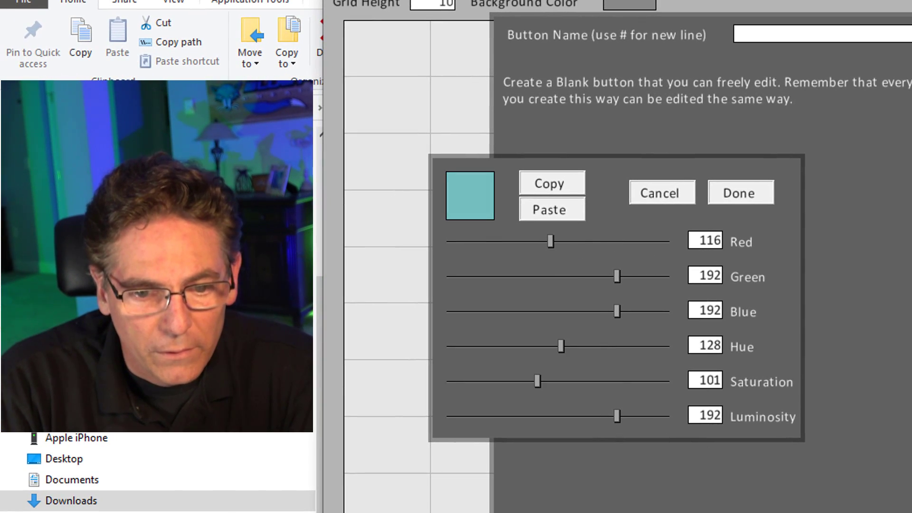
left_click(740, 193)
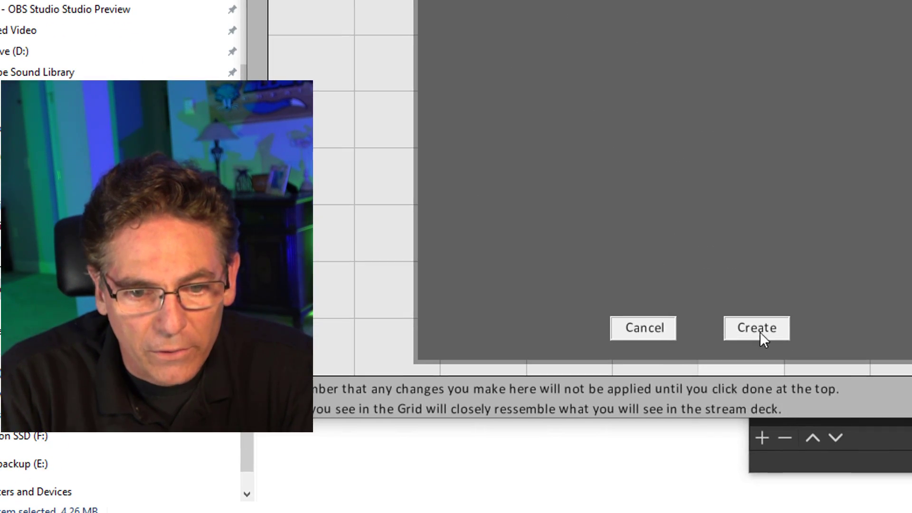
left_click(758, 327)
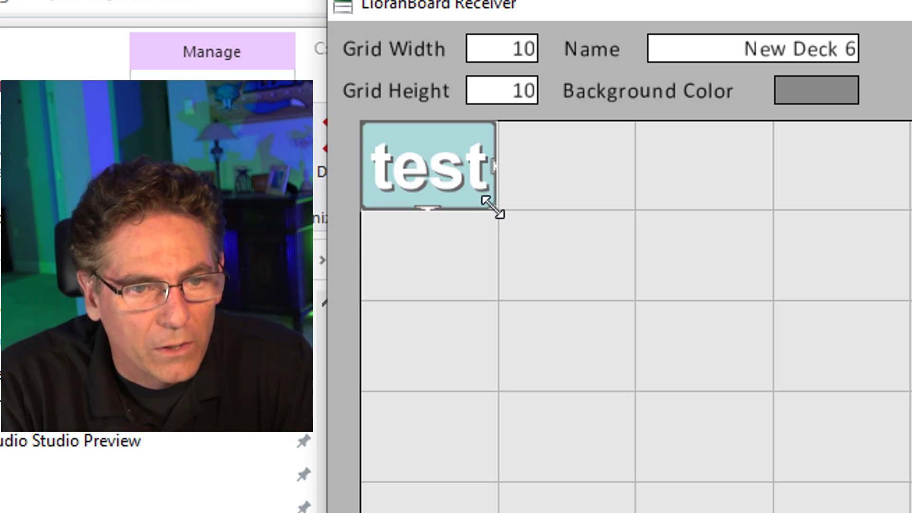
- Try enlarging the test button across several cells and then the whole grid, and shrink it back to one cell
left_click_drag(494, 206, 718, 442)
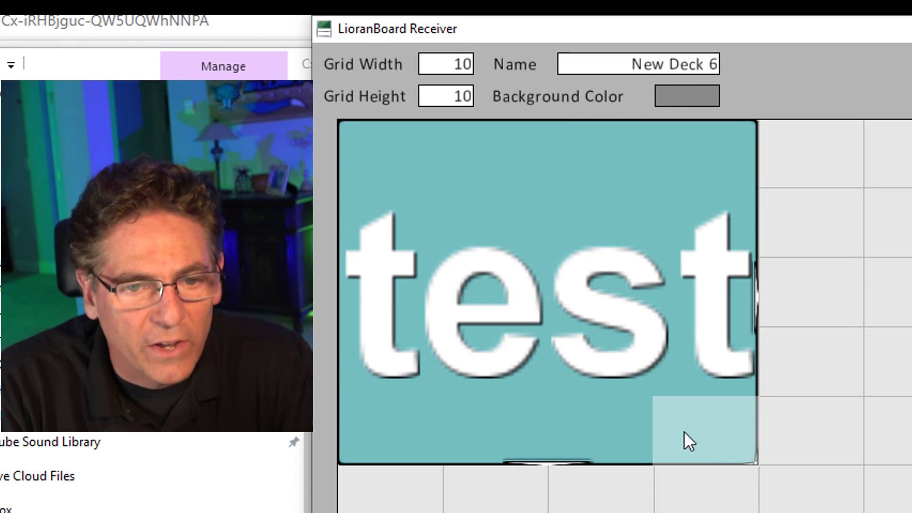
left_click_drag(755, 303, 835, 315)
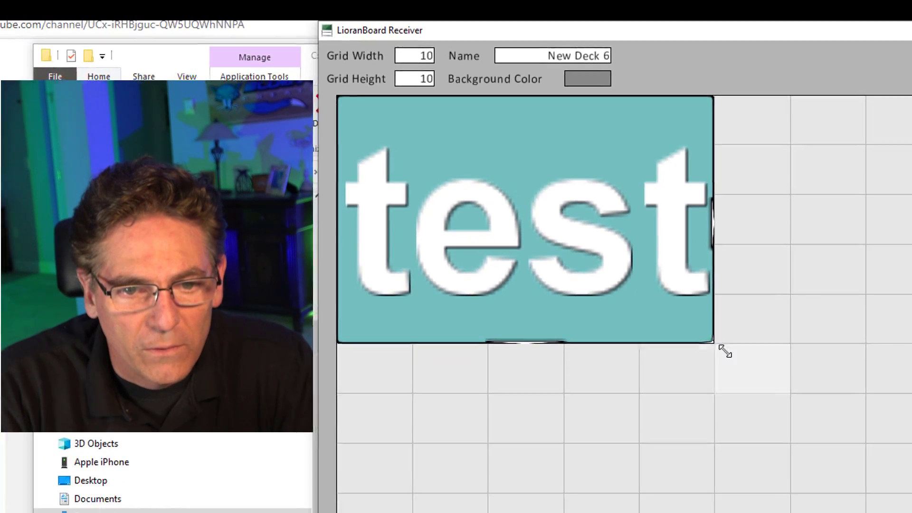
left_click_drag(725, 351, 857, 486)
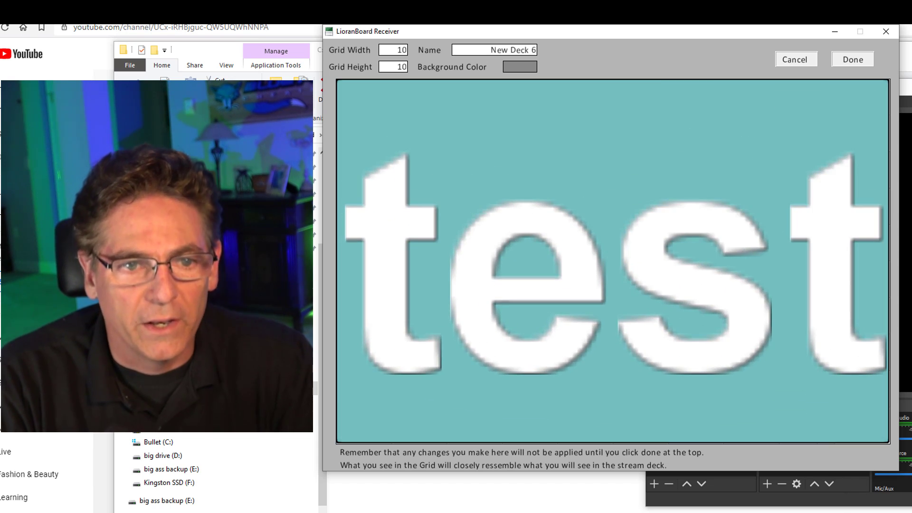
left_click_drag(886, 446, 409, 124)
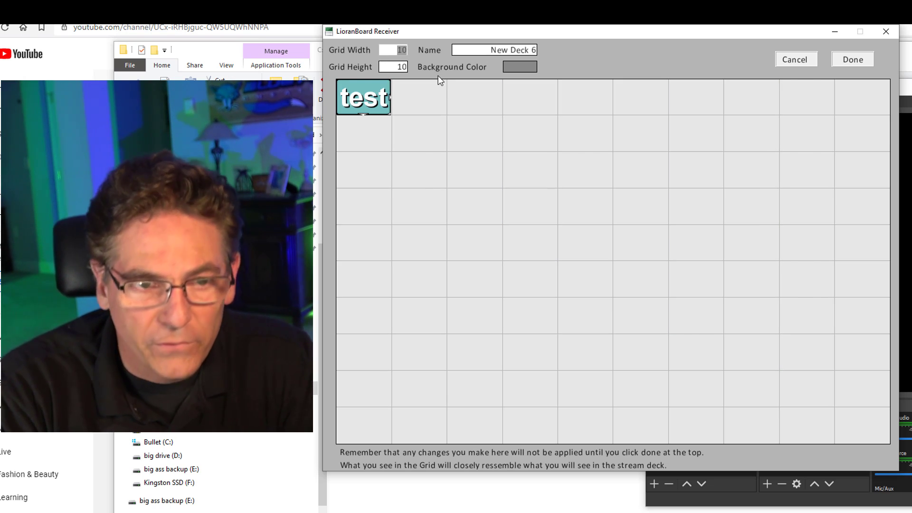
- Set the deck's grid to 50 by 50 and resize the test button to about 7 by 5 cells
type("50")
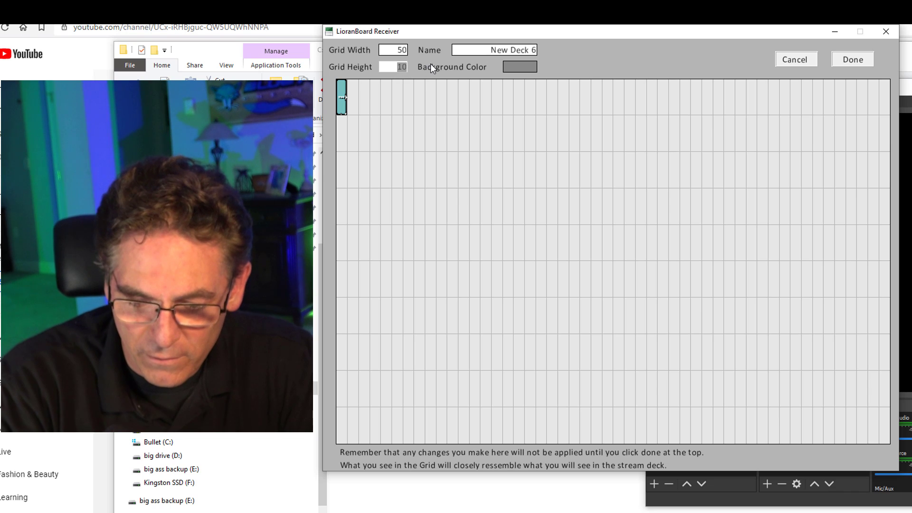
type("50")
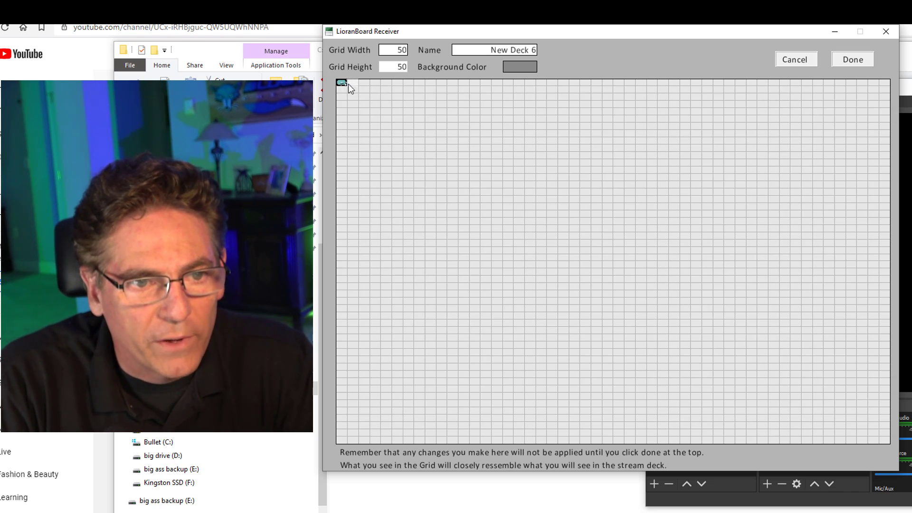
left_click_drag(365, 99, 339, 76)
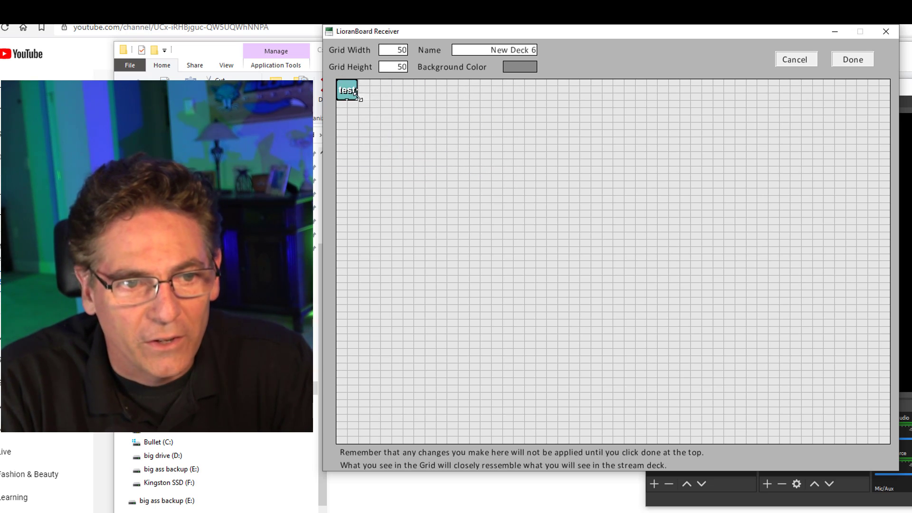
left_click_drag(354, 96, 407, 114)
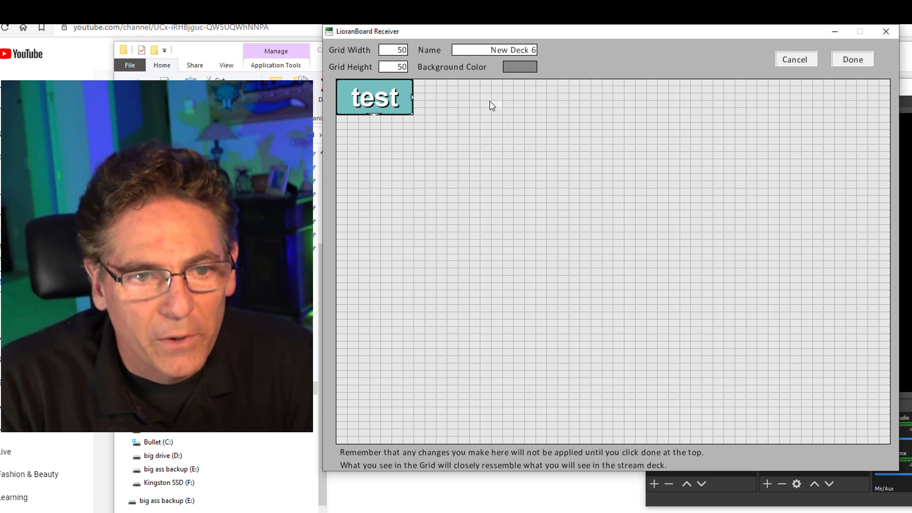
- Open the Play Audio button setup for an empty grid cell beside the test button
left_click(475, 96)
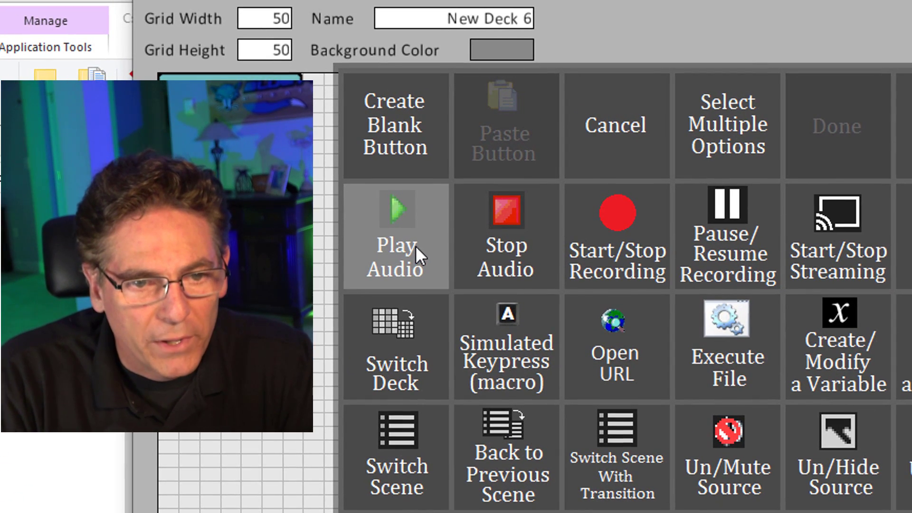
left_click(415, 246)
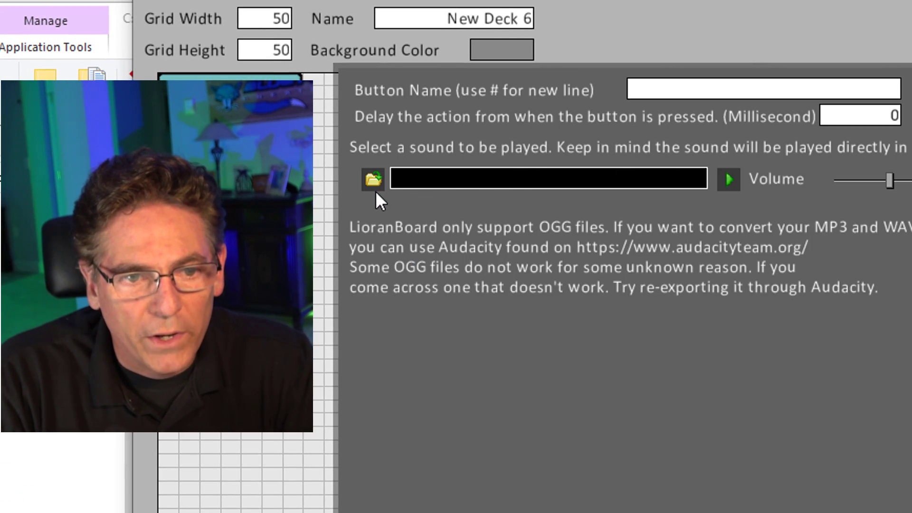
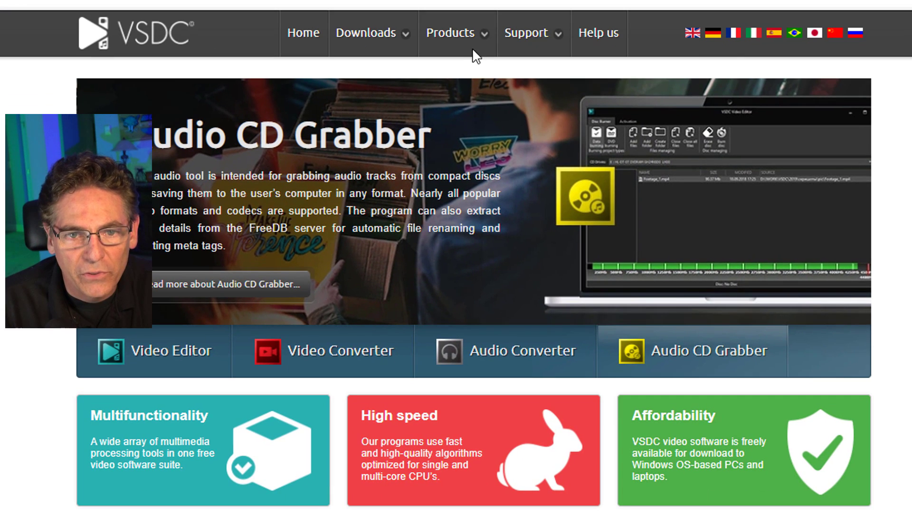
- On the VSDC website, open the Audio Converter product page
left_click(462, 37)
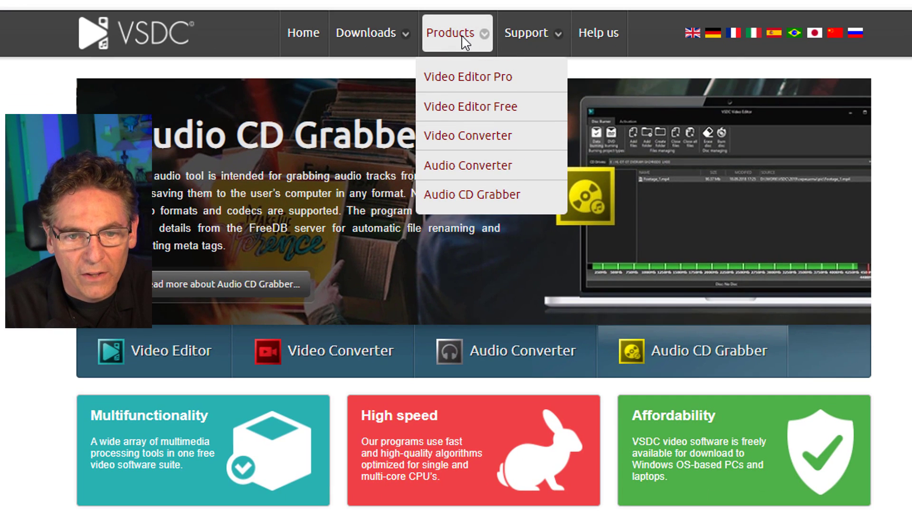
left_click(474, 167)
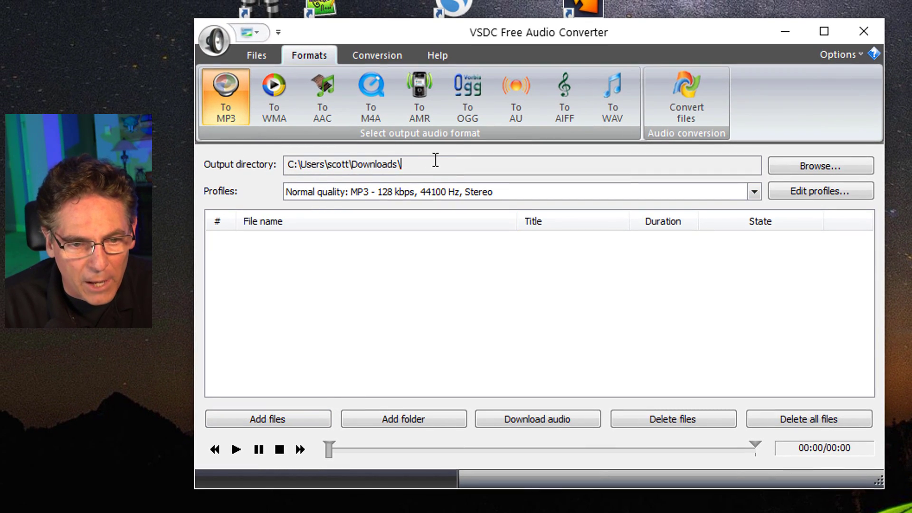
- In VSDC Free Audio Converter, add Audience-Amazing.mp3 through Audience-laugh.mp3 from the OBS SOUNDS folder and convert them to OGG
left_click_drag(436, 161, 267, 158)
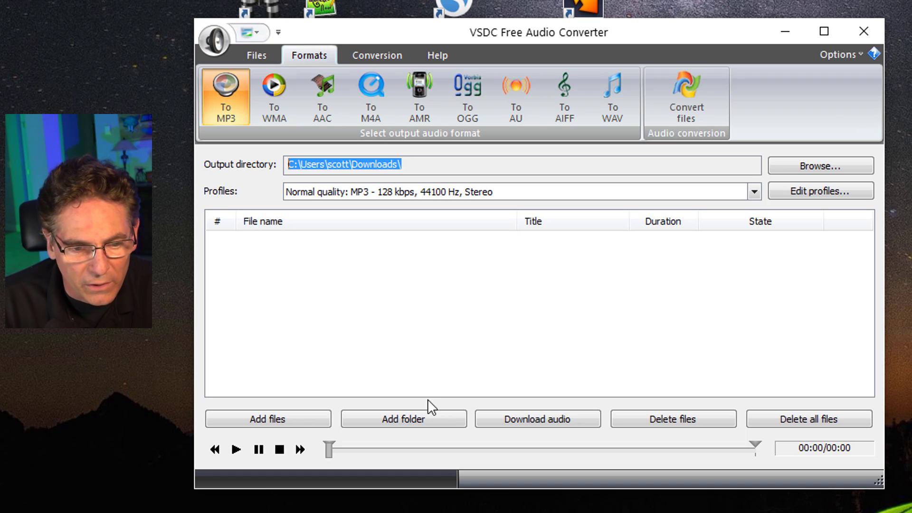
left_click(277, 421)
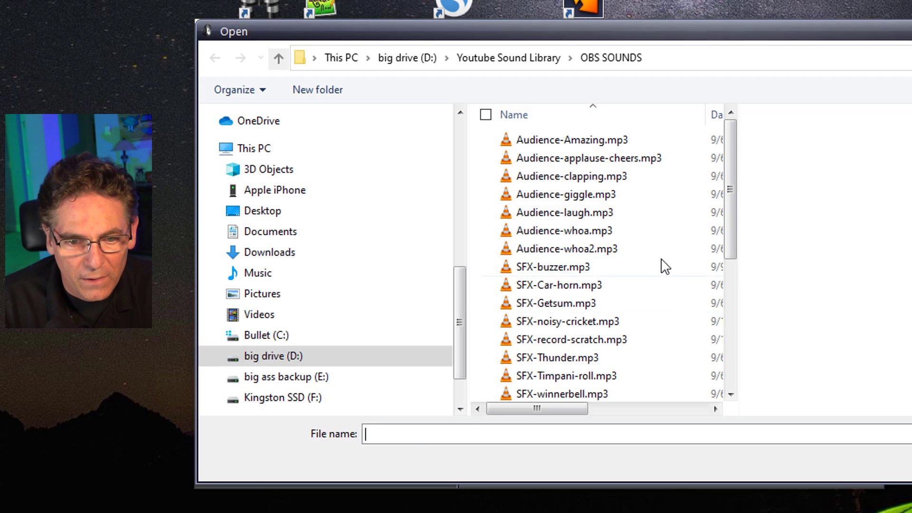
left_click(581, 141)
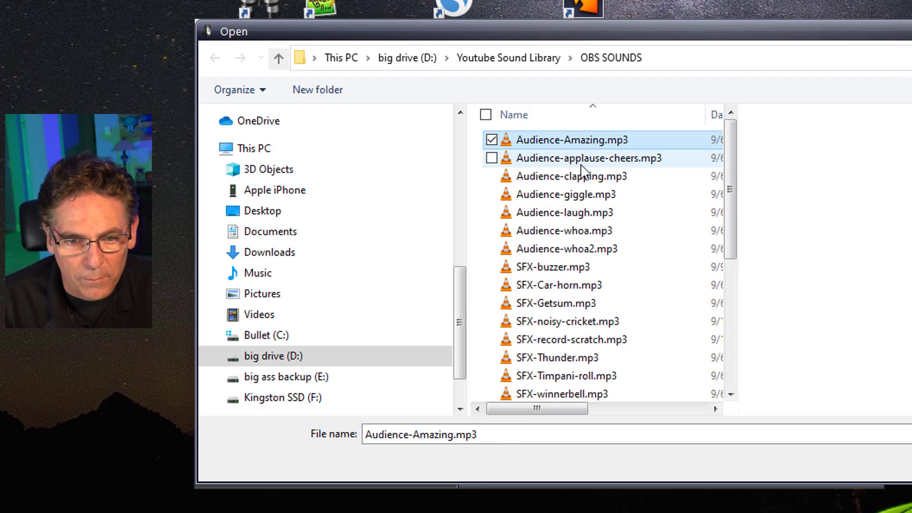
left_click(566, 220, "shift")
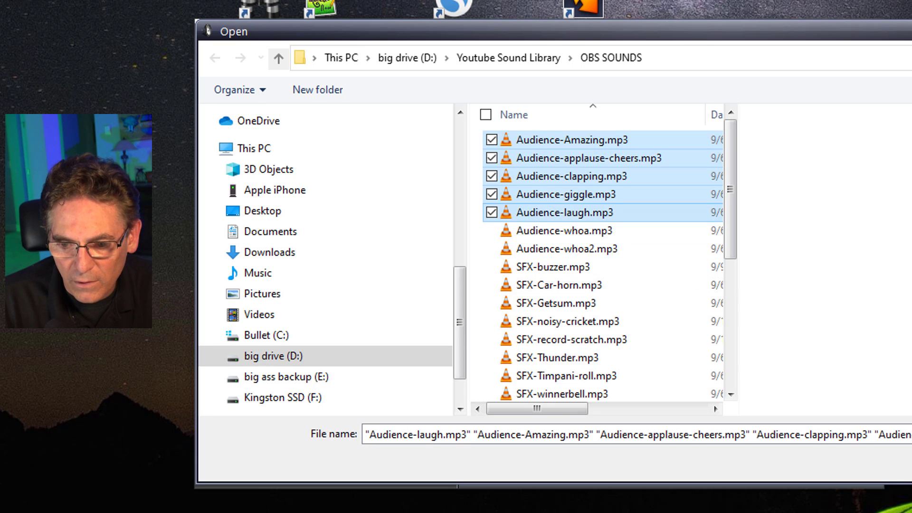
key("Return")
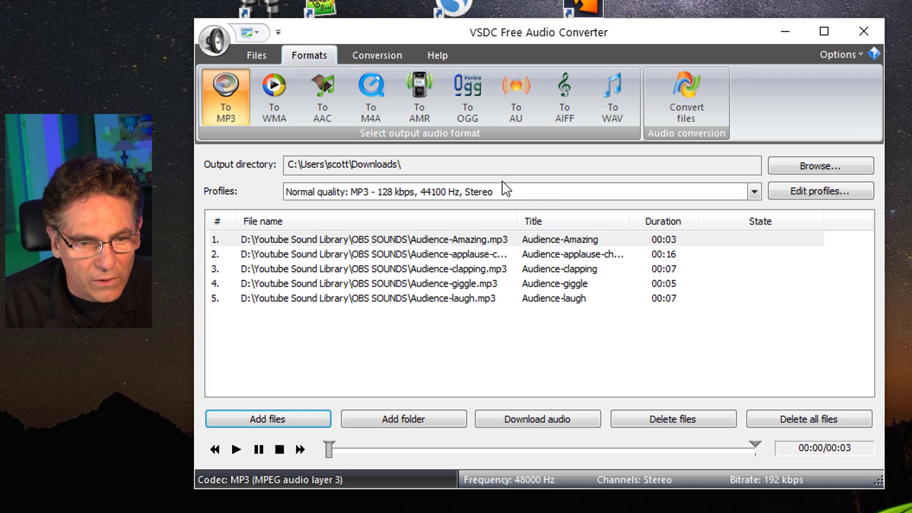
left_click(474, 102)
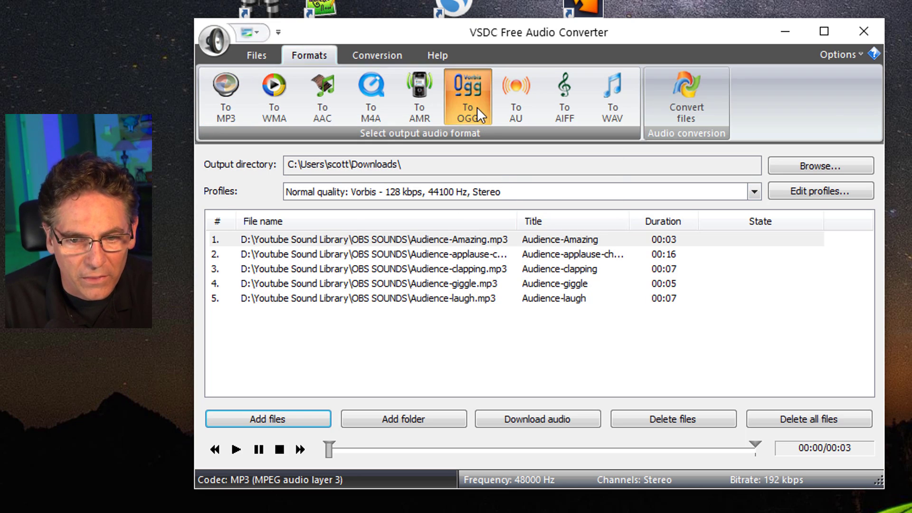
left_click(695, 108)
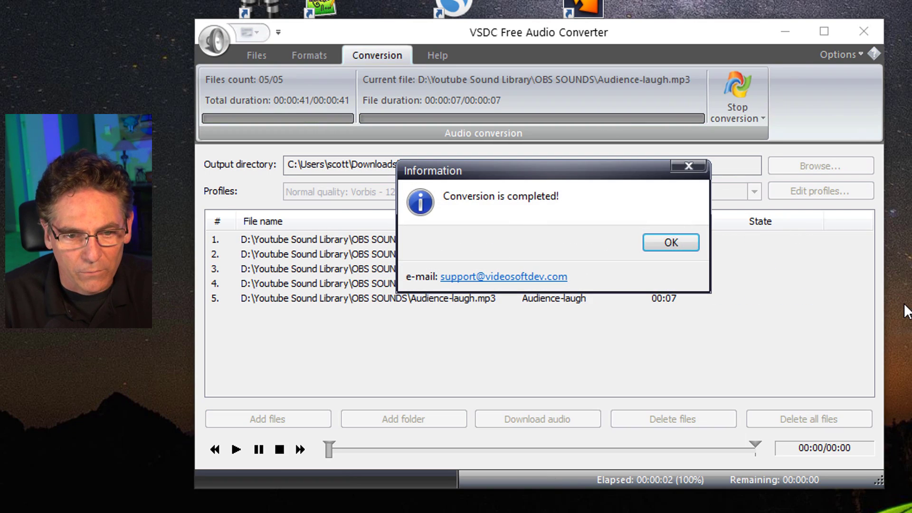
- Dismiss the conversion notice, switch to LioranBoard Receiver and add a new deck, opening it for editing
left_click(671, 243)
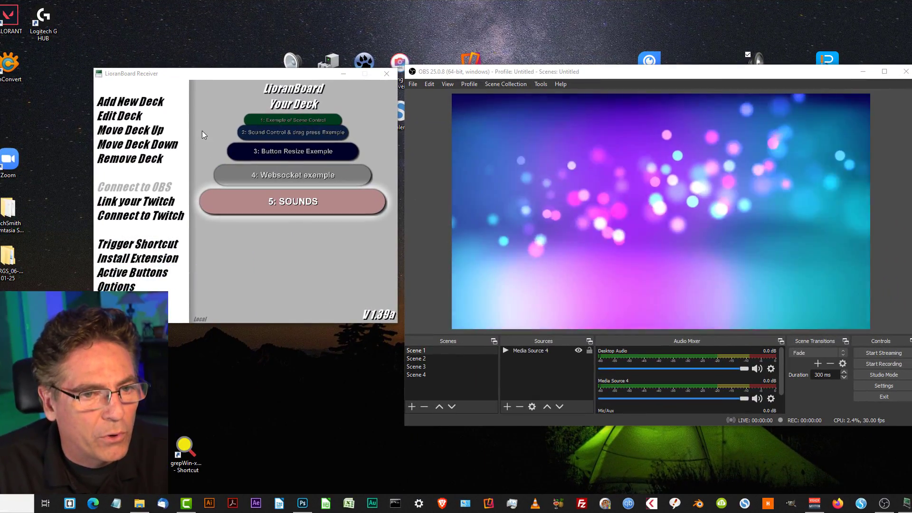
left_click(132, 103)
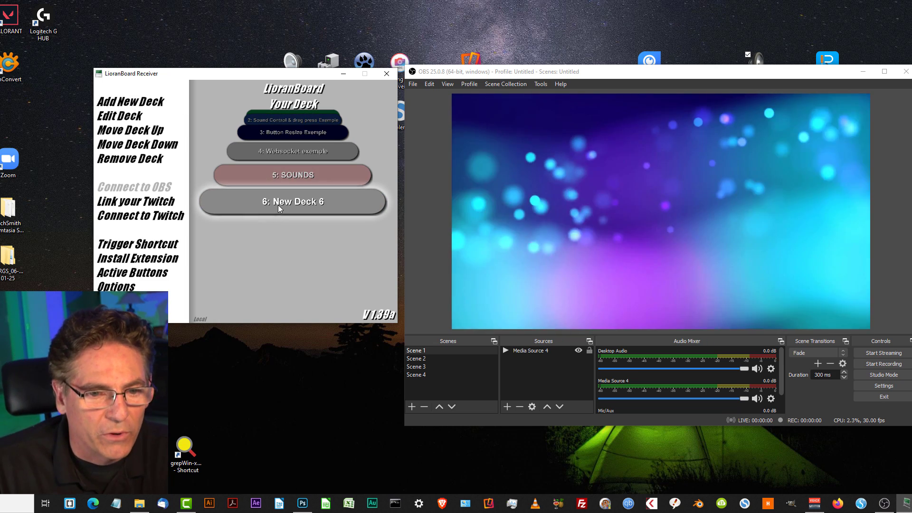
left_click(278, 205)
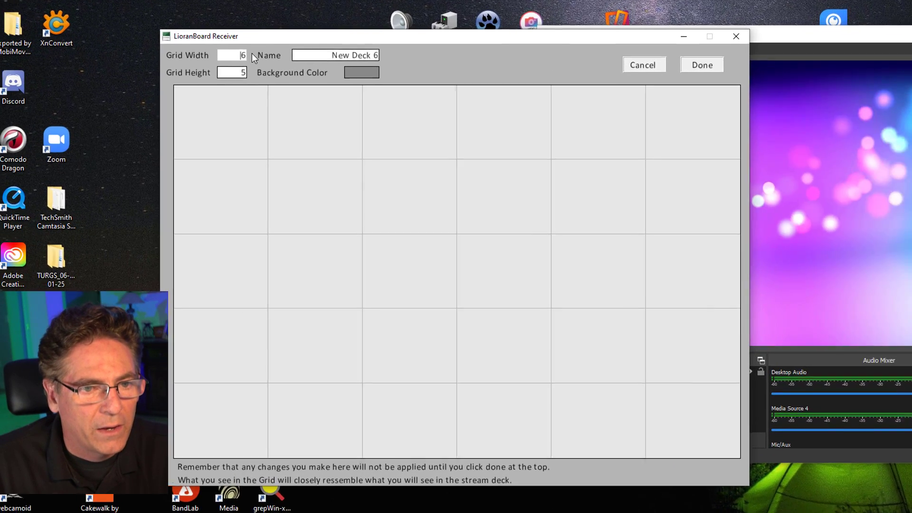
- Set the new deck's grid width and height to 10 and name it Demo Deck
key("BackSpace")
type("10")
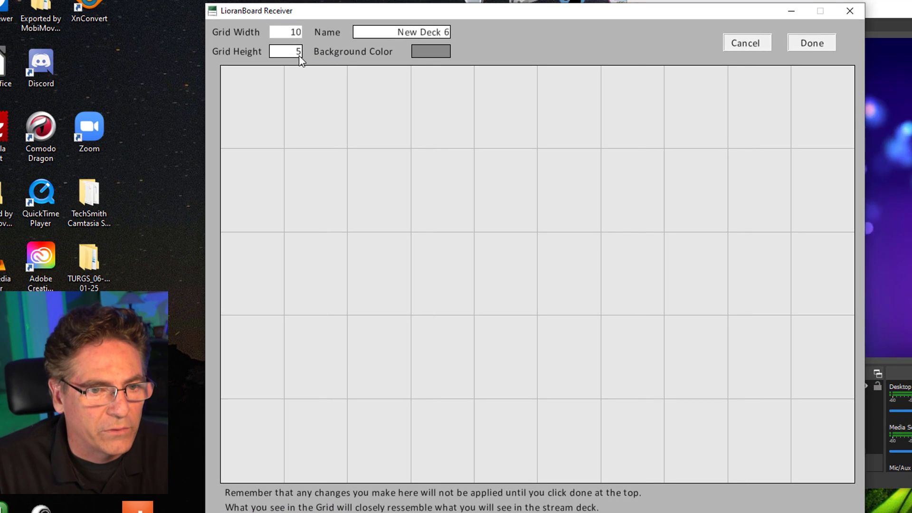
key("BackSpace")
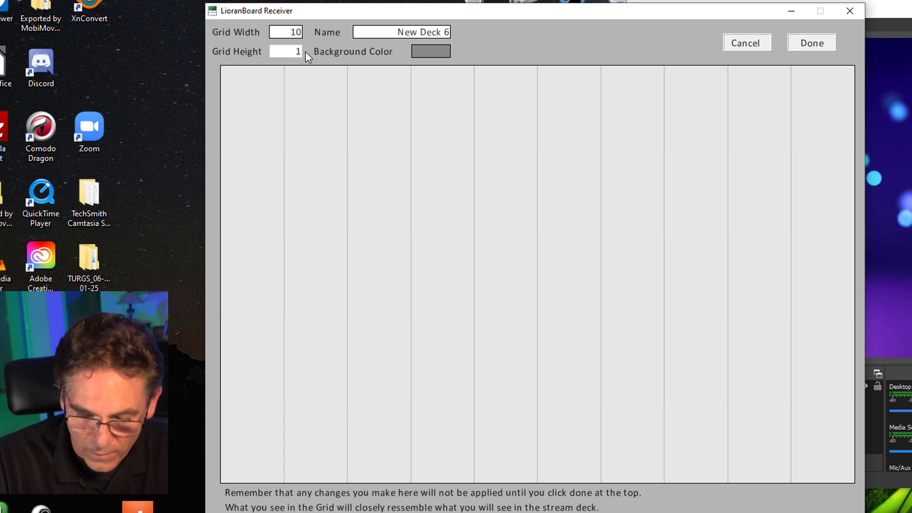
type("50")
key("ctrl+a")
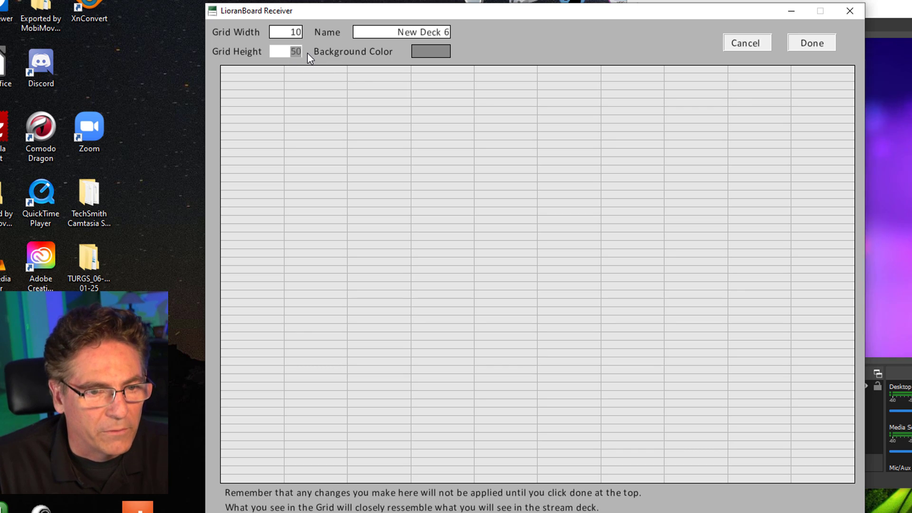
type("10")
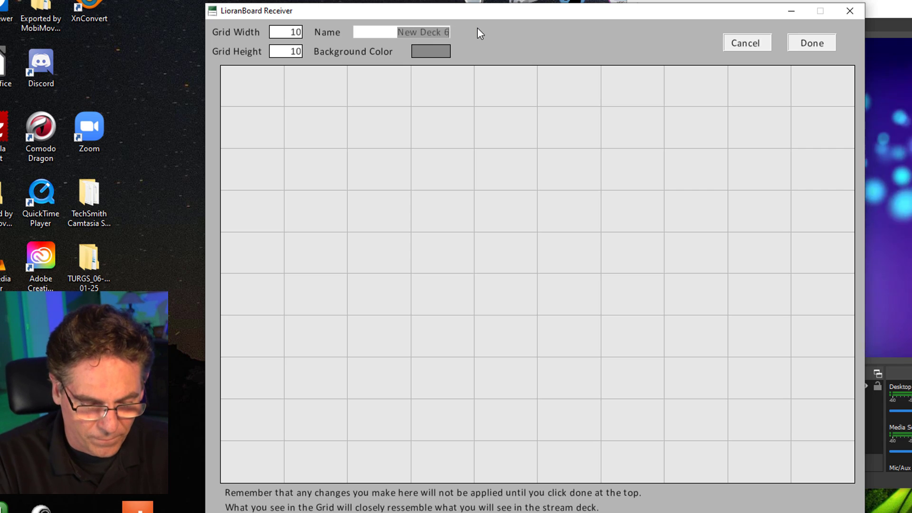
type("Demo ")
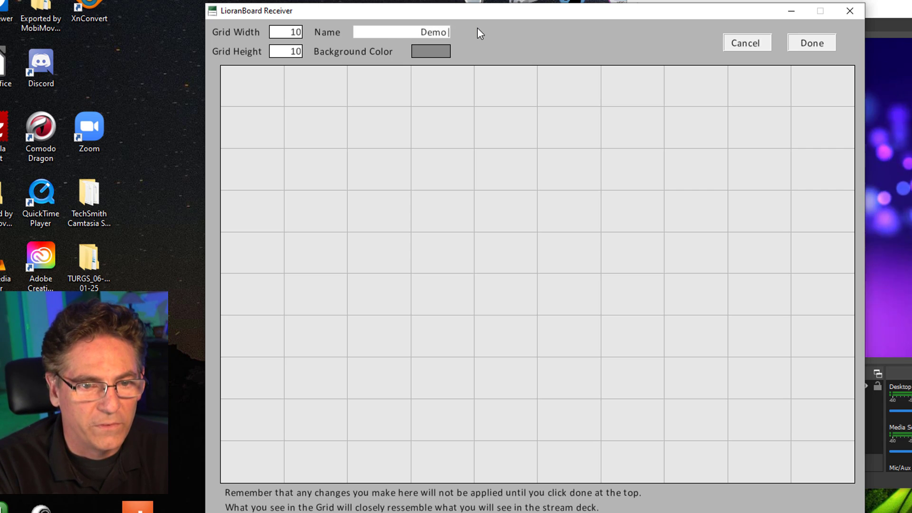
type("Deck")
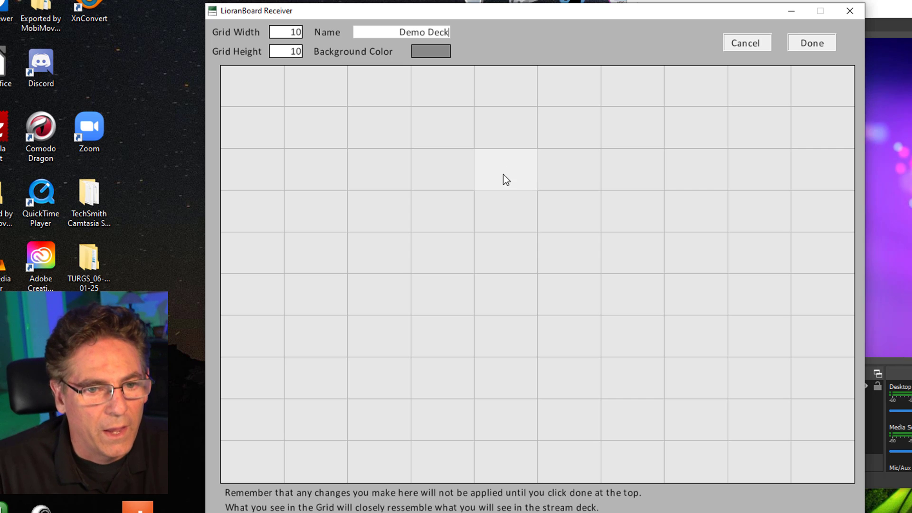
- Start a Play Audio button in an empty upper grid cell and load Audience-giggle.ogg from the All Sounds folder
left_click(504, 132)
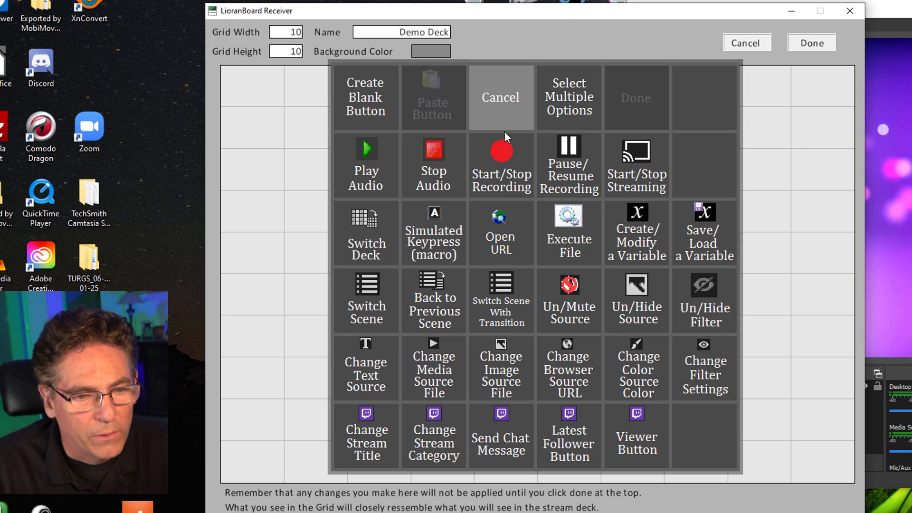
left_click(380, 184)
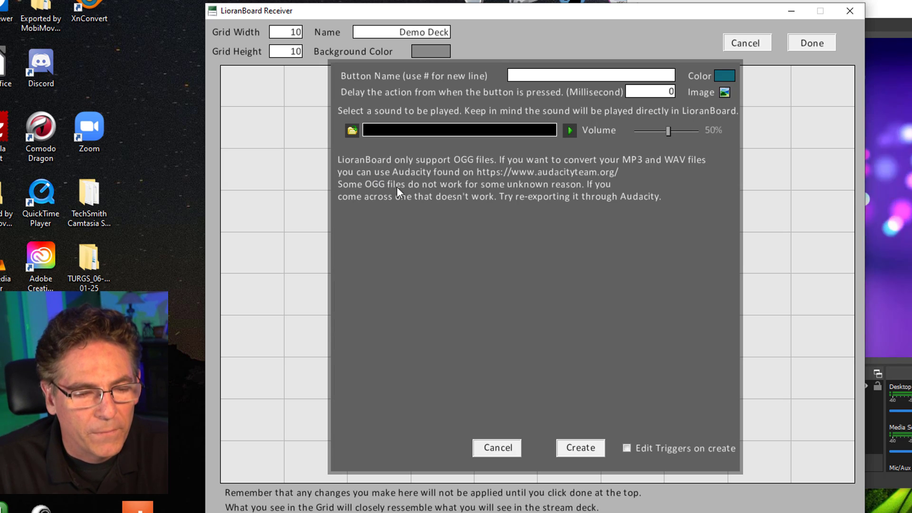
left_click(352, 131)
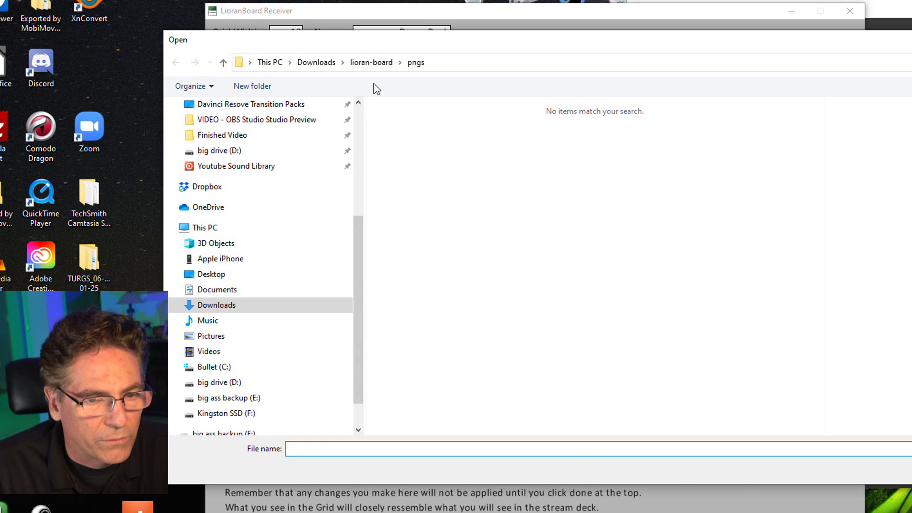
left_click(373, 63)
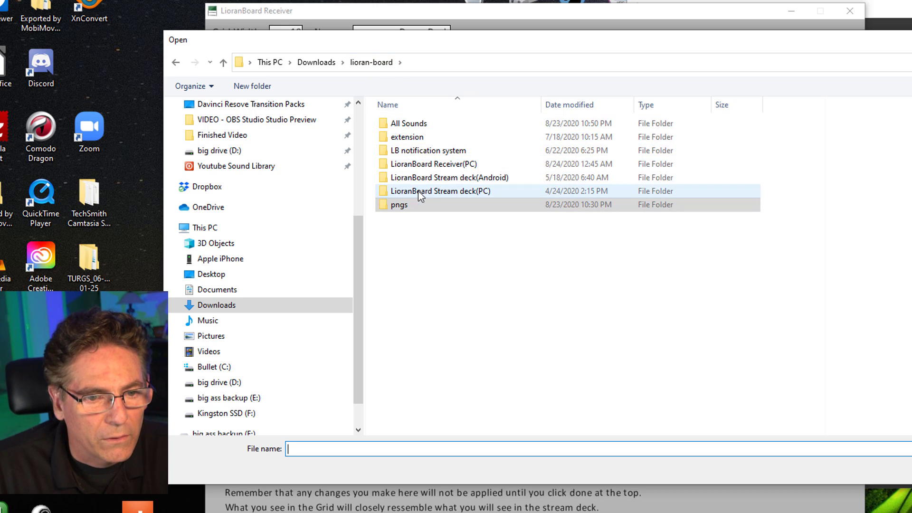
left_click(416, 126)
double_click(414, 125)
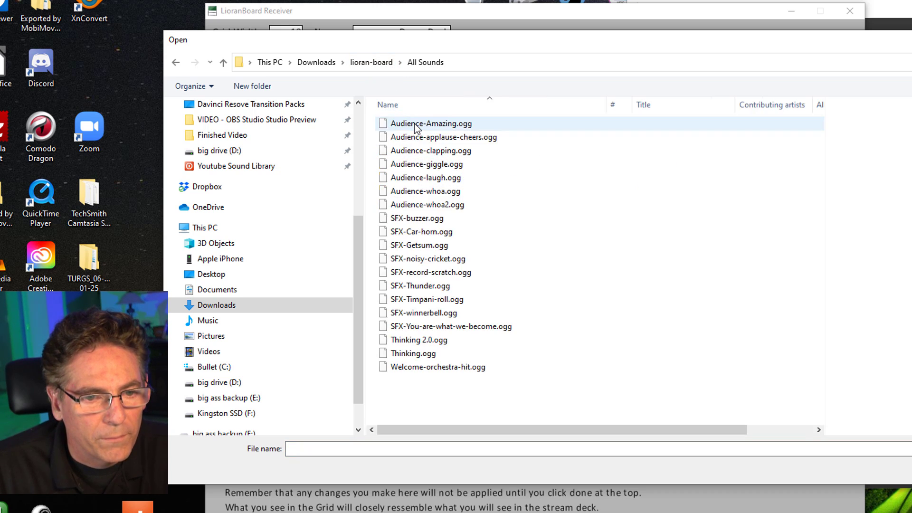
left_click(449, 164)
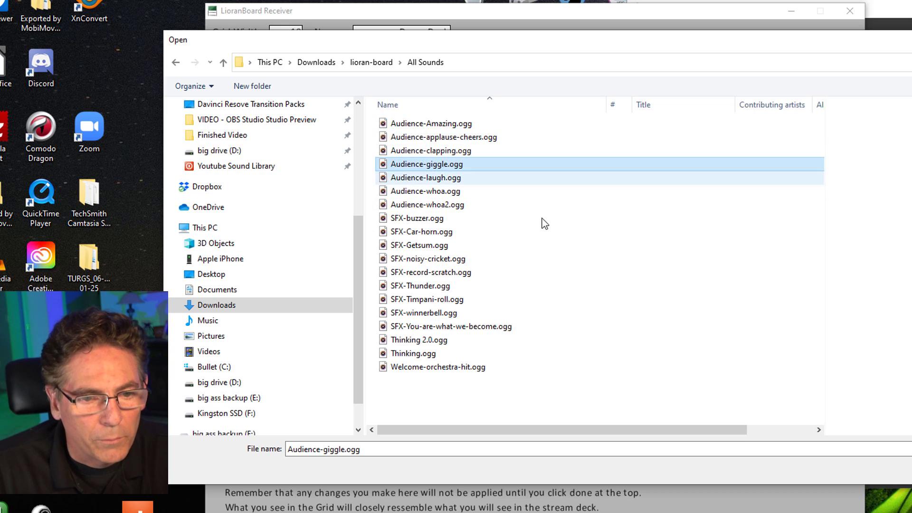
key("Return")
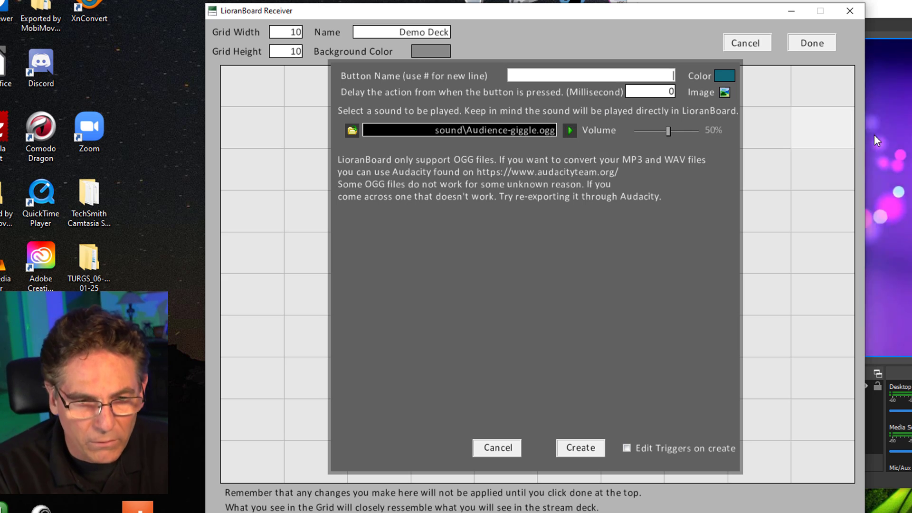
- Name the audio button Giggle and check its color settings without changing them
type("Giggle")
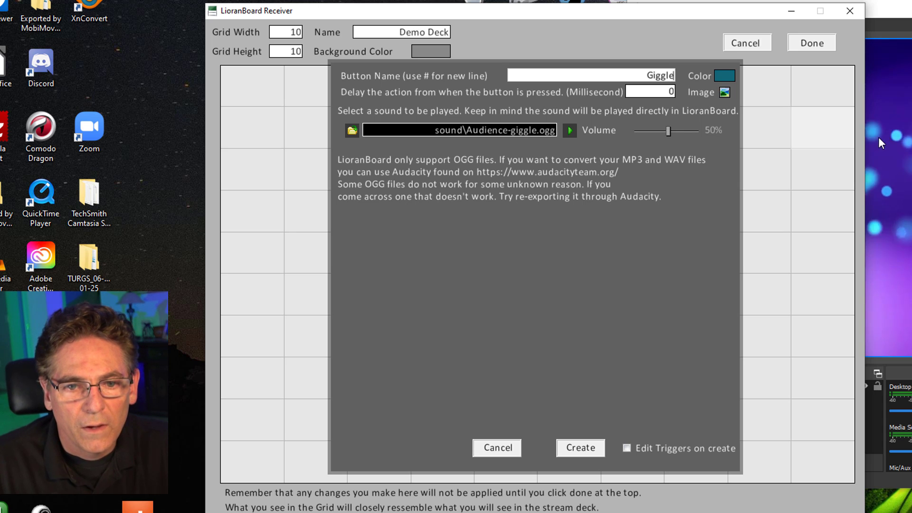
left_click(722, 75)
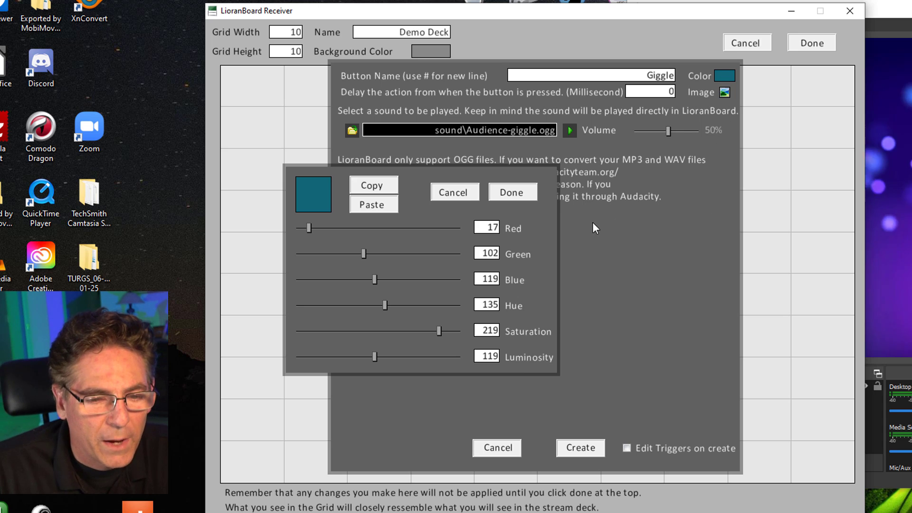
left_click(471, 194)
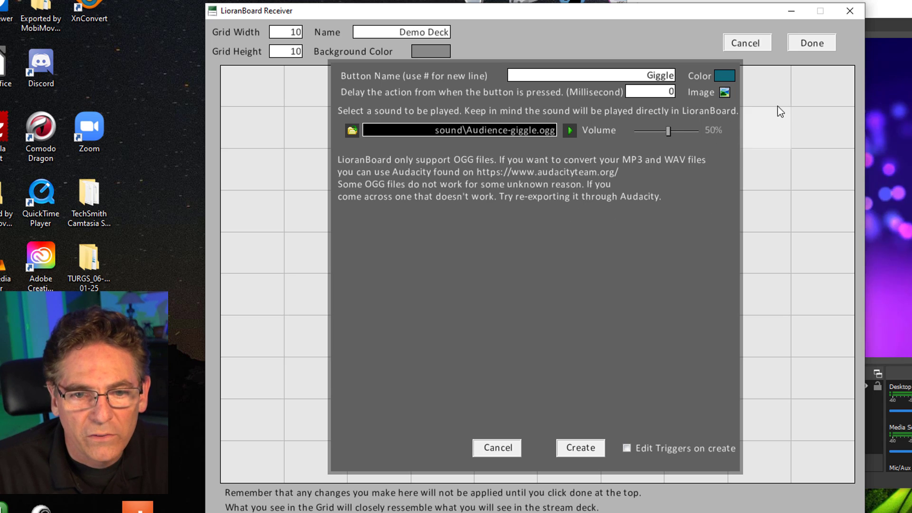
- Assign stars.png from the lioran-board pngs folder as the Giggle button's image
left_click(720, 94)
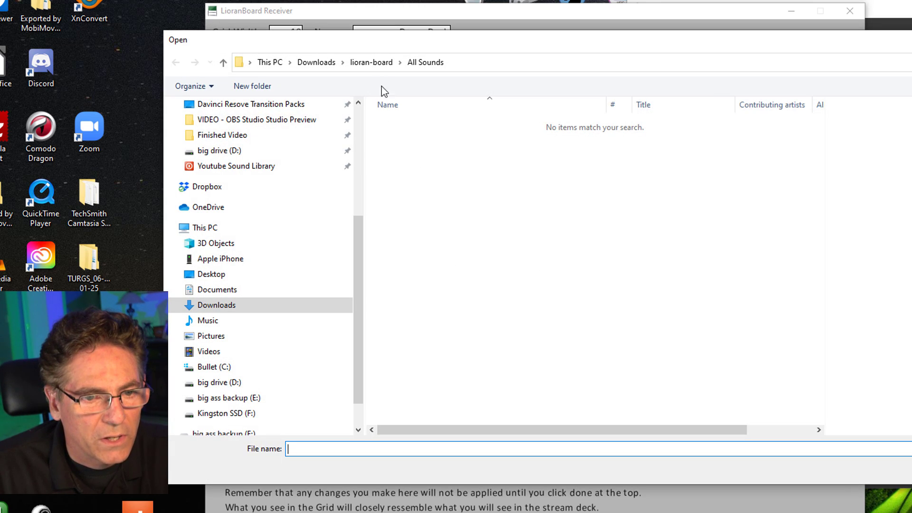
left_click(374, 63)
double_click(400, 208)
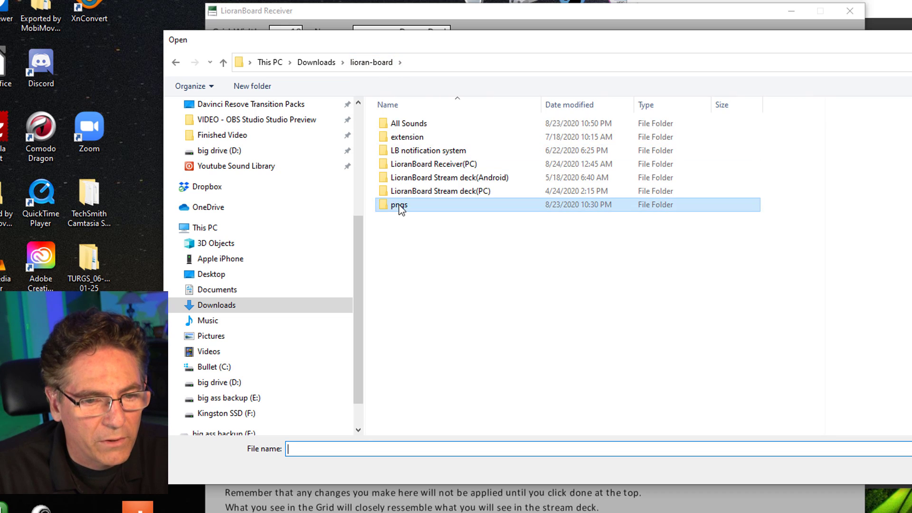
left_click(410, 125)
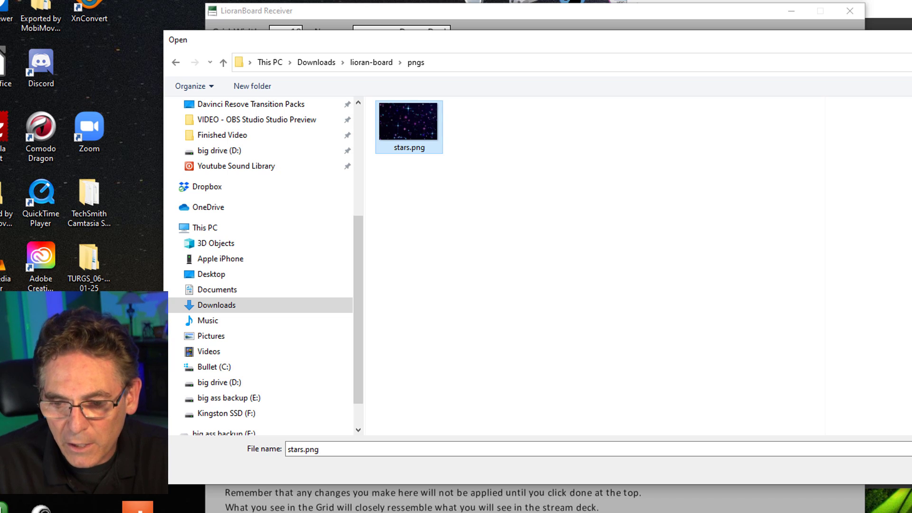
key("Return")
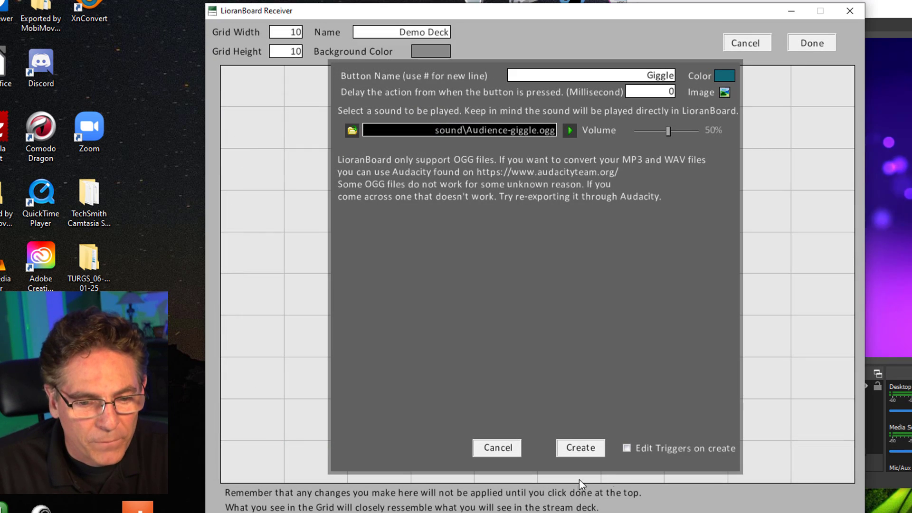
- Create the Giggle button at about 5 by 5 cells on a 20 by 20 grid and move it to the grid's upper middle
left_click(578, 449)
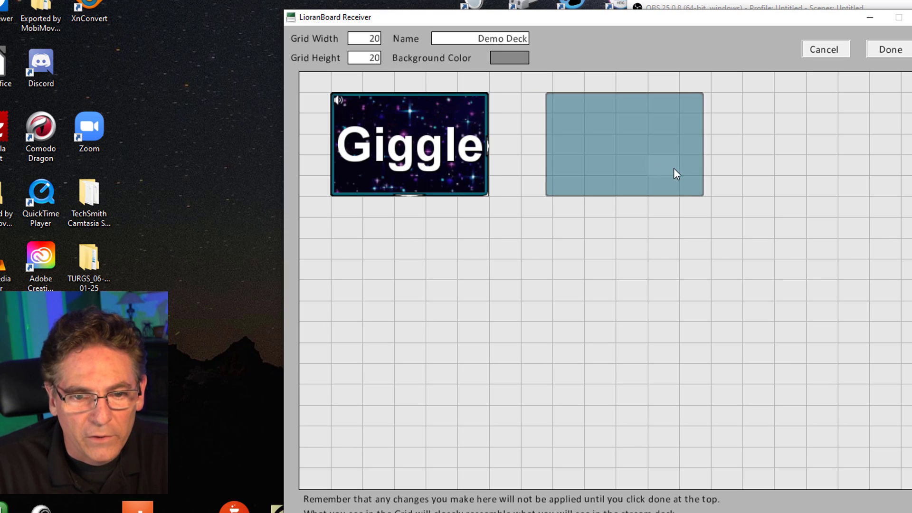
left_click_drag(673, 167, 649, 169)
- Set up a Switch Scene button below Giggle, named Scene 2, with Scene 2 as its target scene
left_click(574, 265)
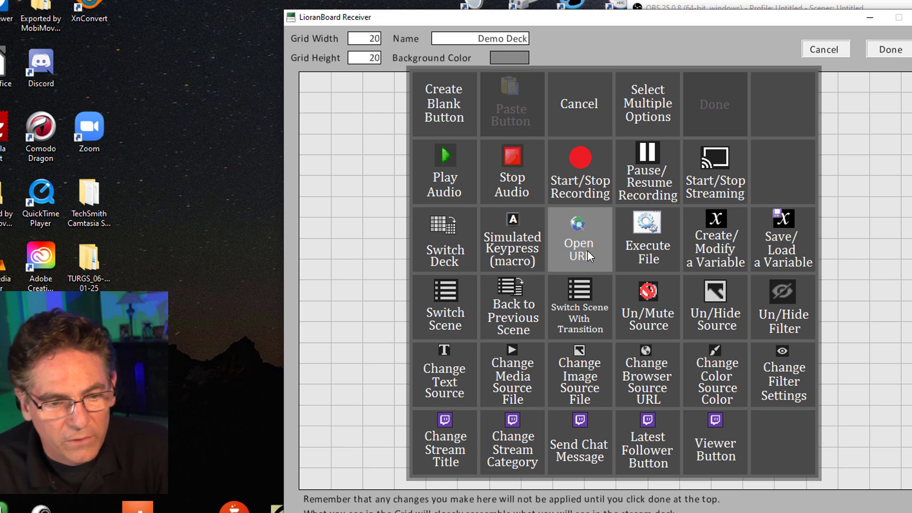
left_click(453, 317)
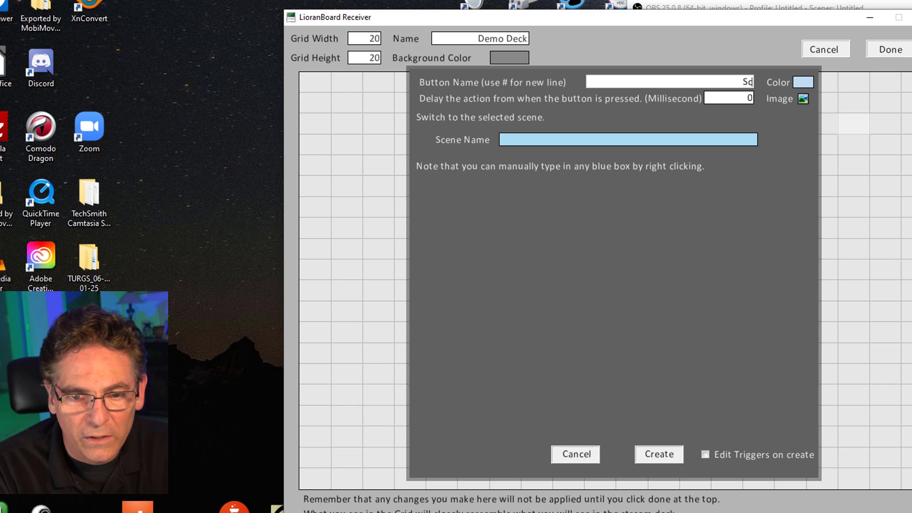
type("2")
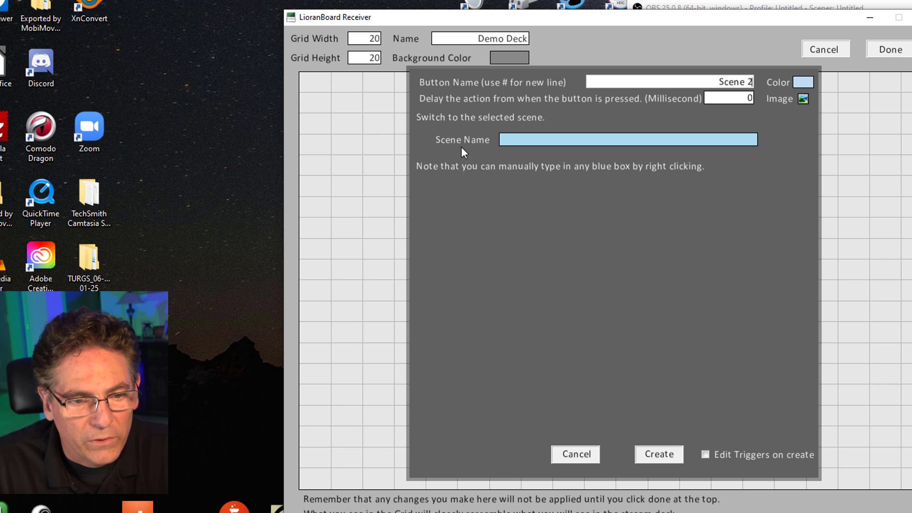
left_click(705, 138)
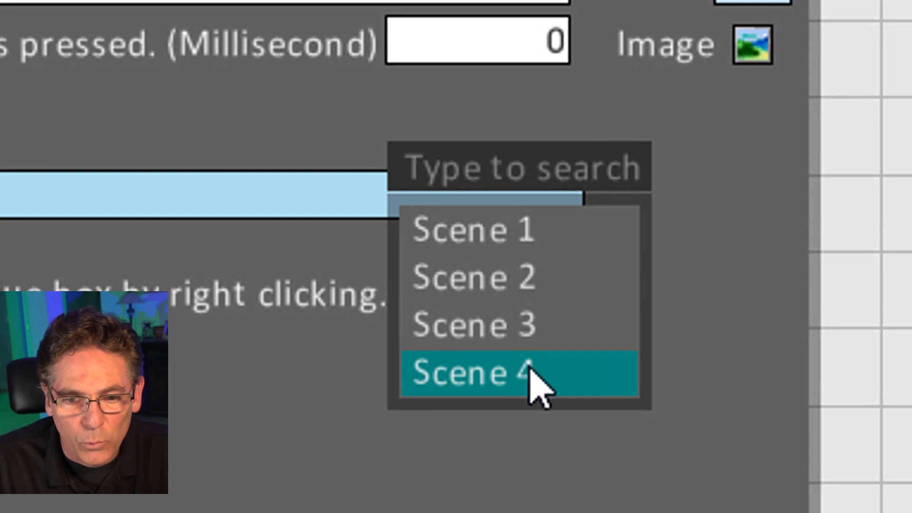
key("Up")
key("Up")
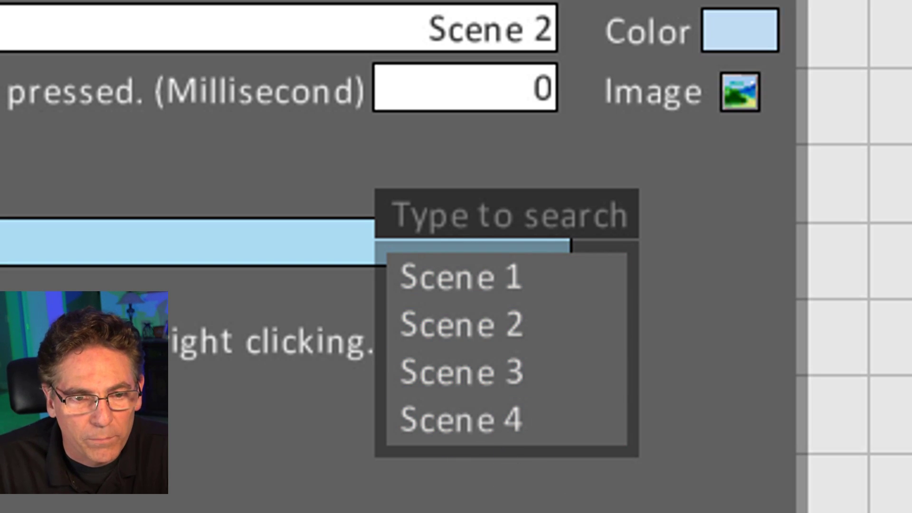
left_click(521, 336)
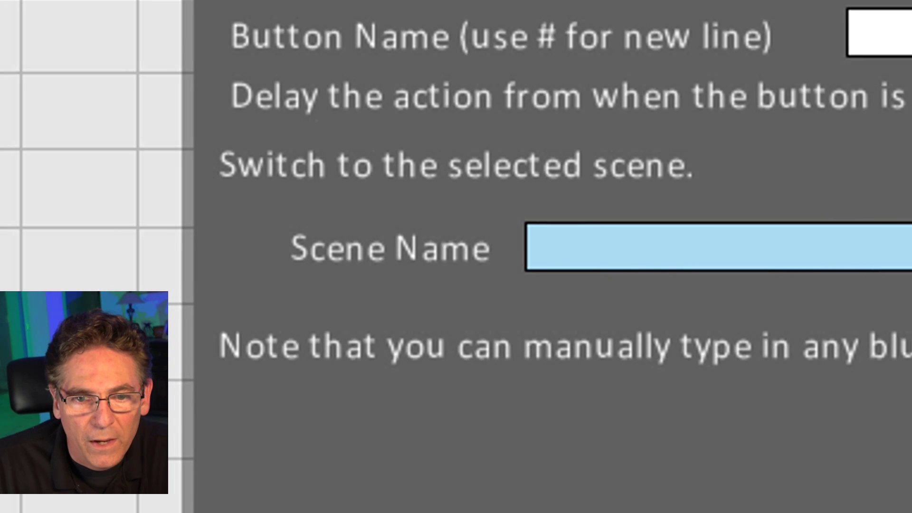
- Set the Scene 2 button's color to purple with Red 118, Green 50 and Blue 242
left_click(740, 30)
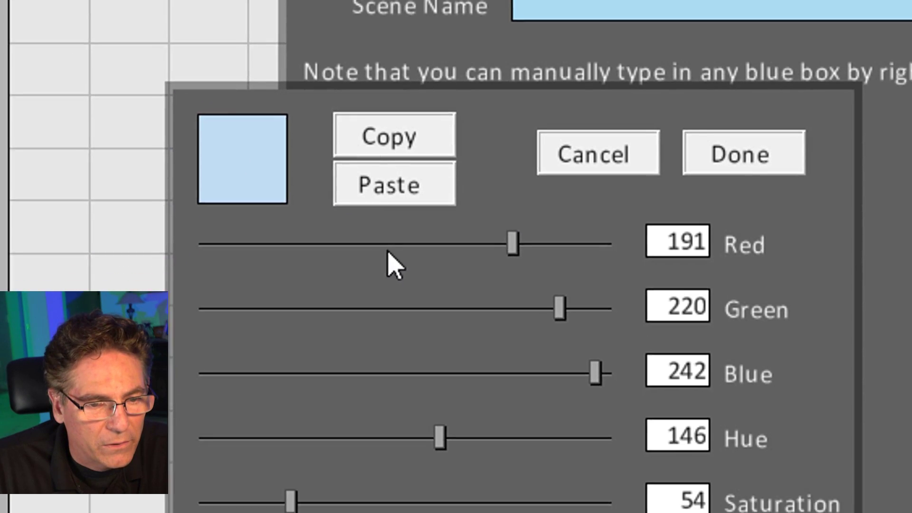
left_click(387, 252)
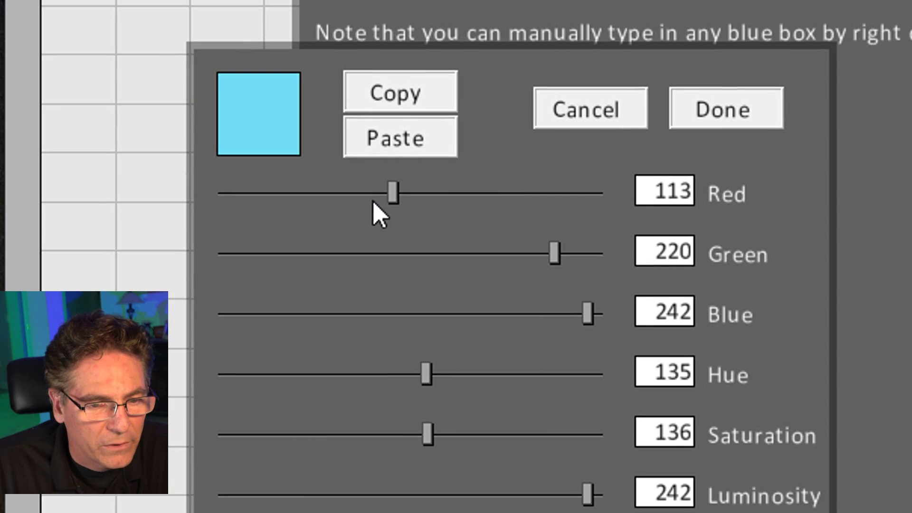
left_click_drag(428, 374, 497, 382)
left_click(523, 435)
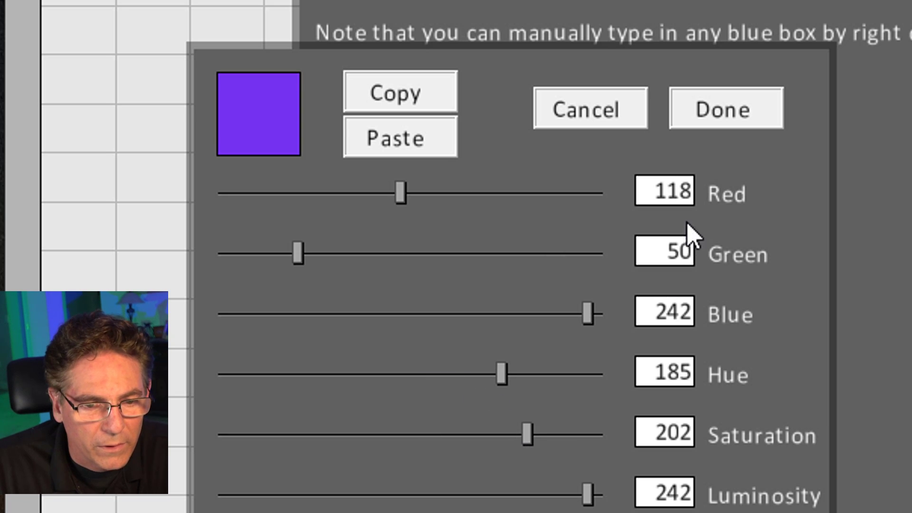
left_click(718, 122)
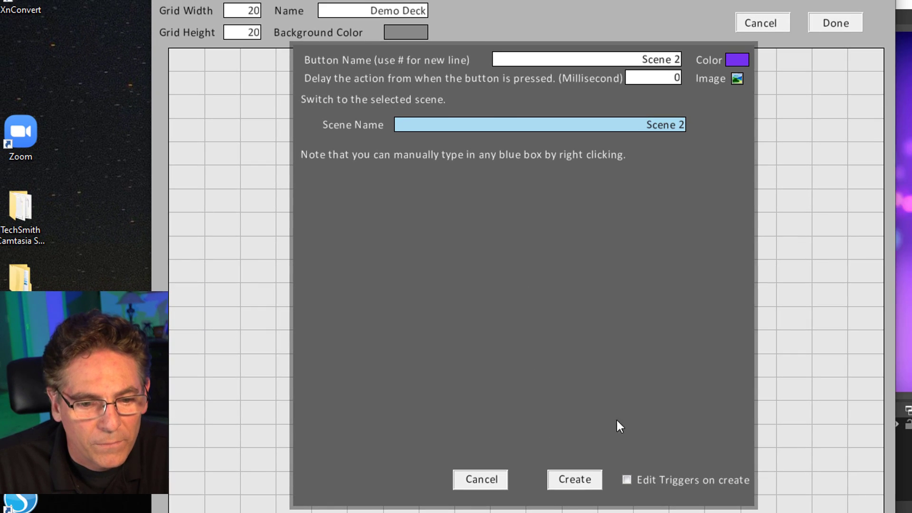
- Create the Scene 2 button, enlarge it to about 5 by 5 cells and align it directly beneath the Giggle button
left_click(575, 481)
left_click_drag(489, 258, 633, 357)
left_click_drag(552, 316, 514, 304)
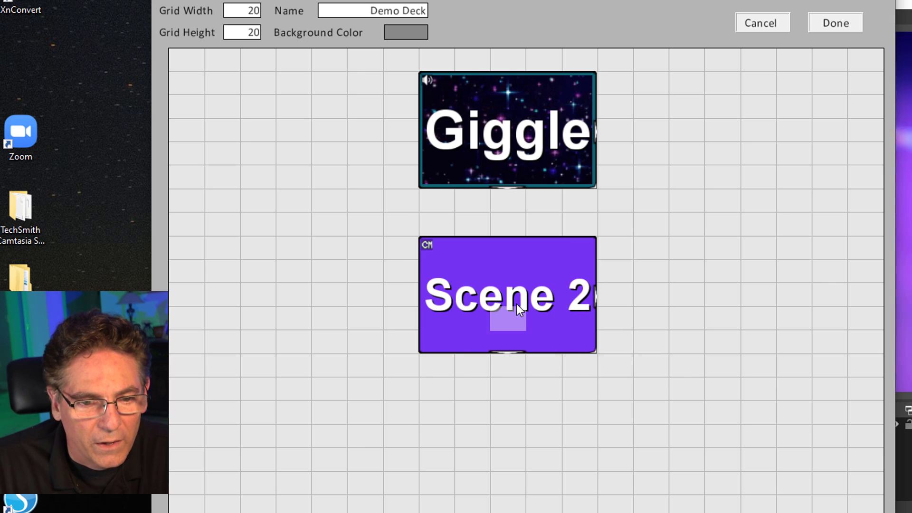
- Save and reopen the Demo Deck, then set up a Switch Deck button below Scene 2, named Sound Menu, with SOUNDS as its target deck
left_click(836, 23)
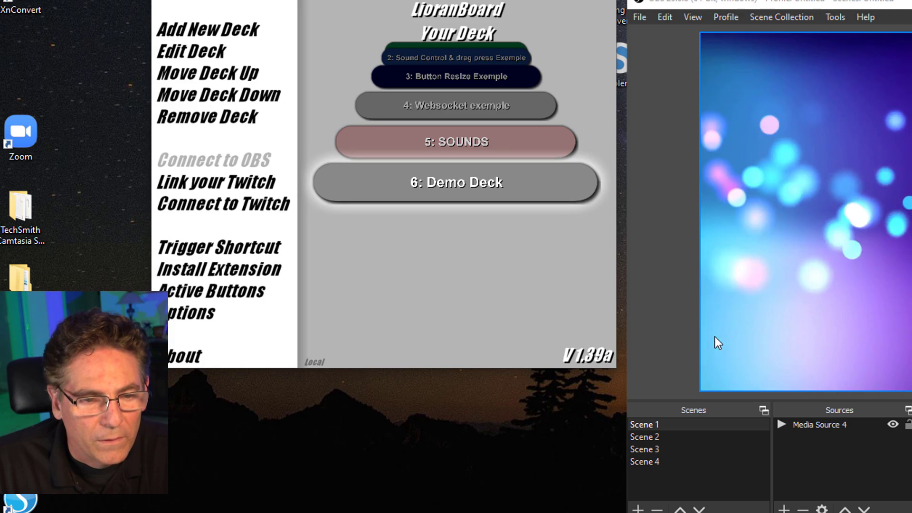
left_click(459, 210)
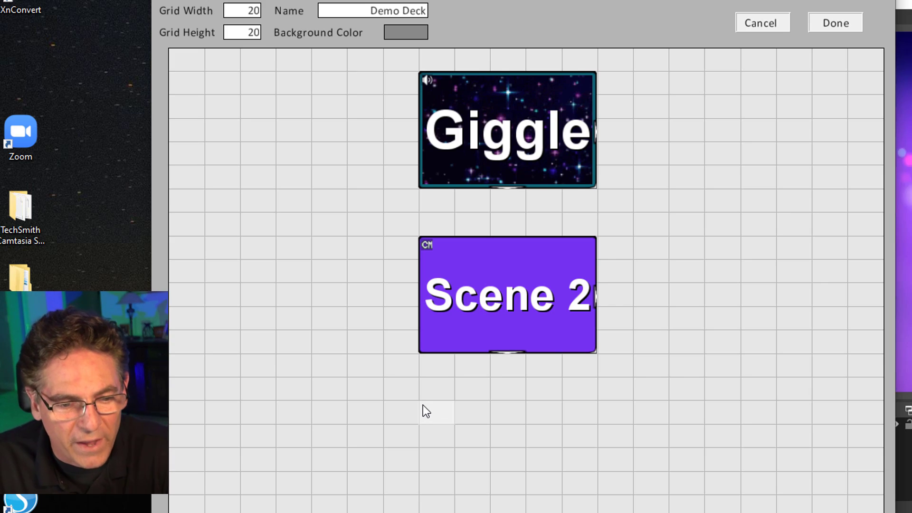
left_click(440, 413)
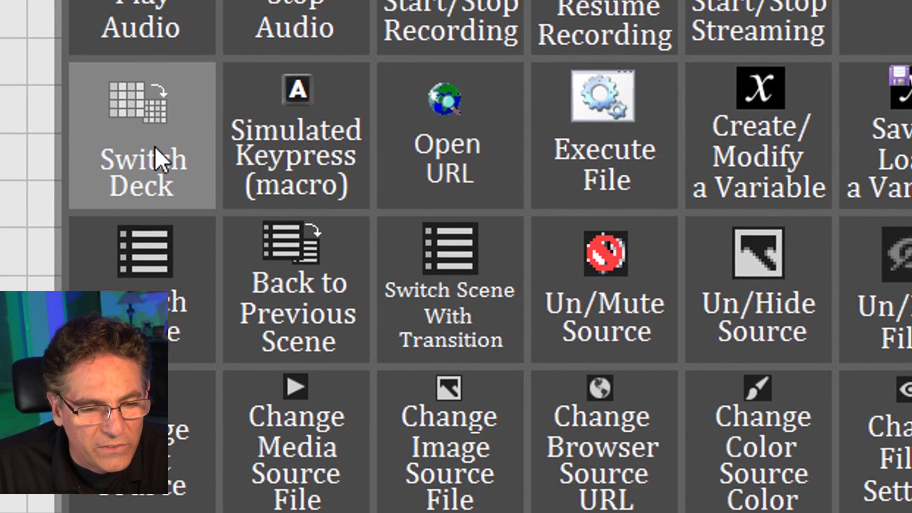
left_click(155, 147)
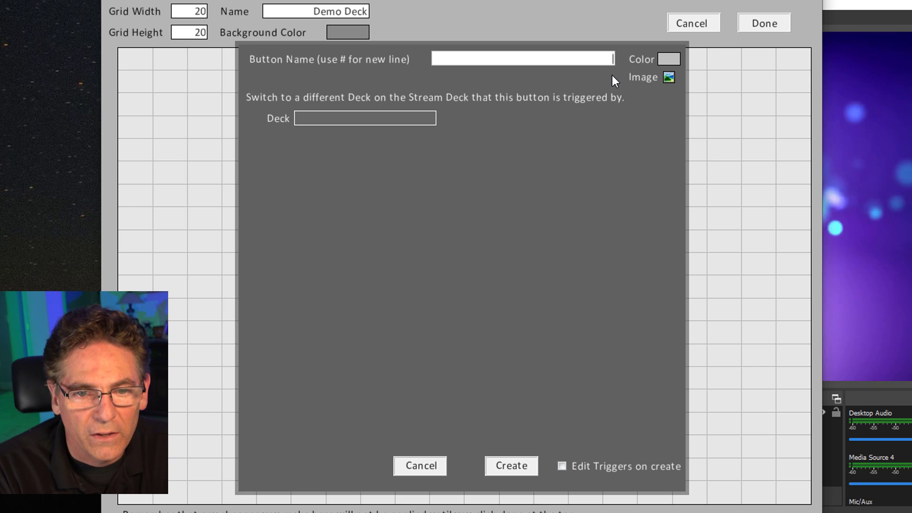
type("Sound Menu")
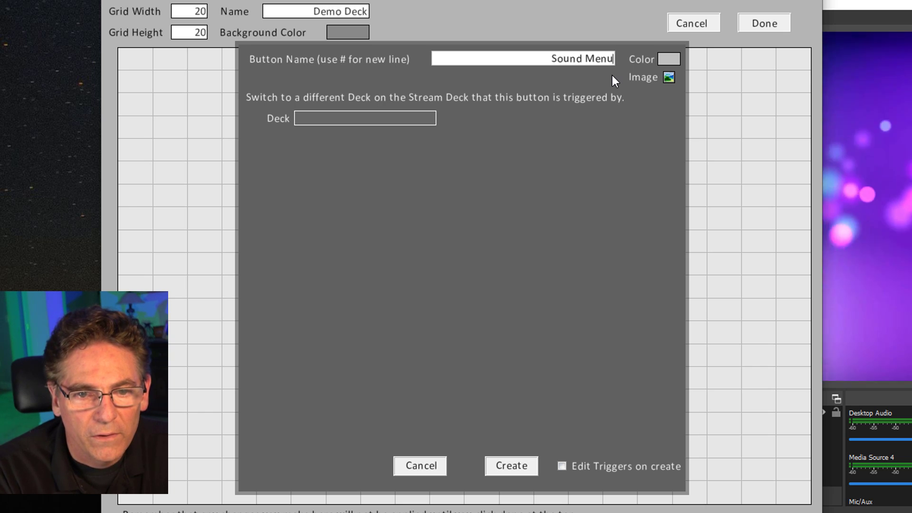
left_click(345, 119)
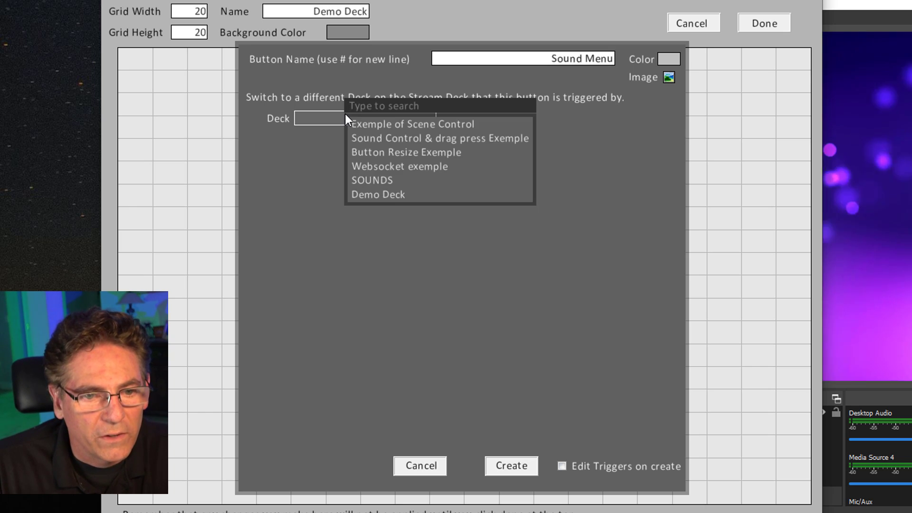
left_click(390, 181)
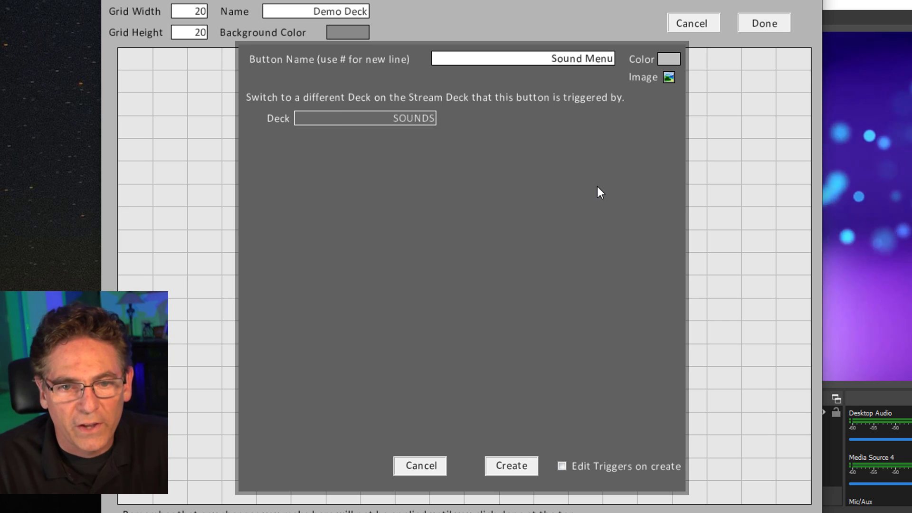
- Set the Sound Menu button's color to green with Red 137, Green 192 and Blue 116
left_click(668, 59)
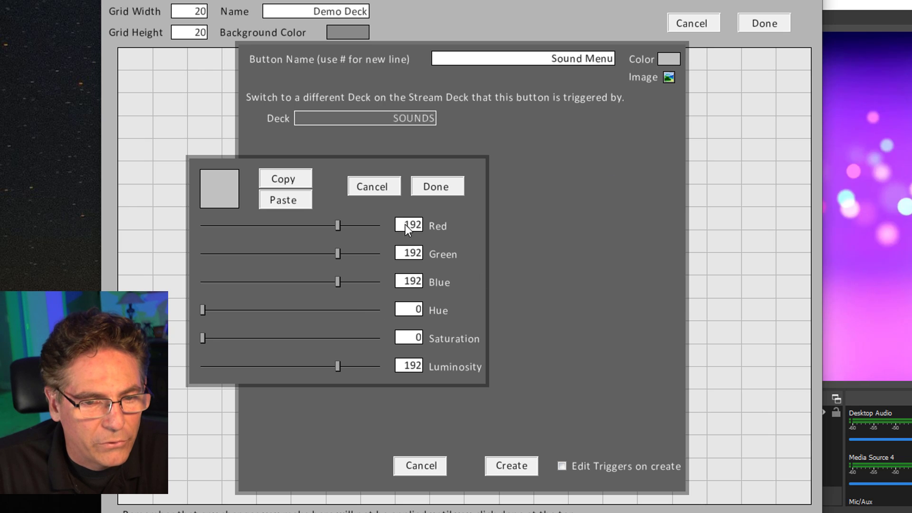
left_click_drag(290, 253, 283, 253)
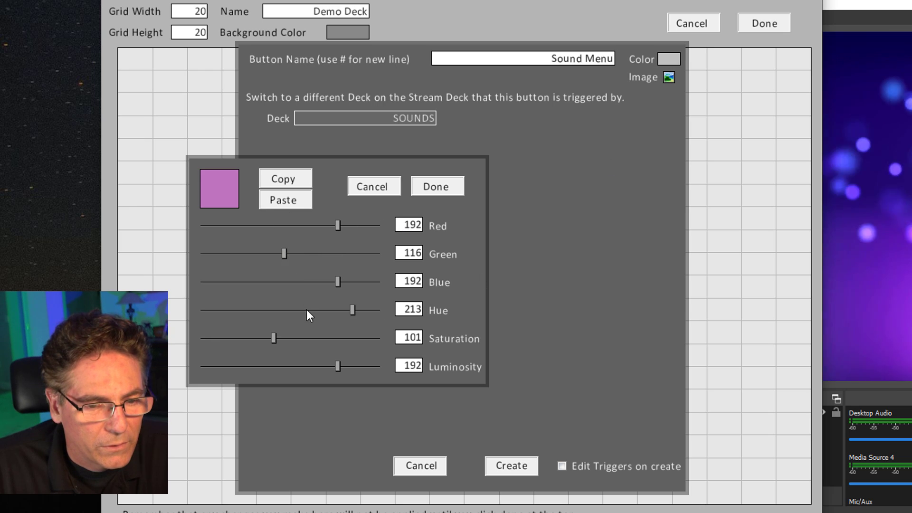
left_click_drag(307, 310, 251, 309)
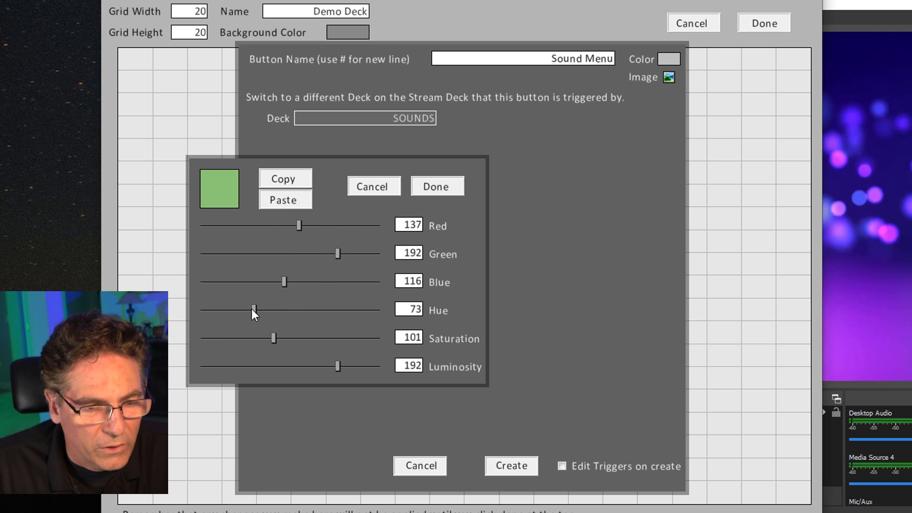
left_click(430, 189)
- Create the Sound Menu button, enlarge it to about 5 by 4 cells beneath Scene 2 and save the deck
left_click(507, 468)
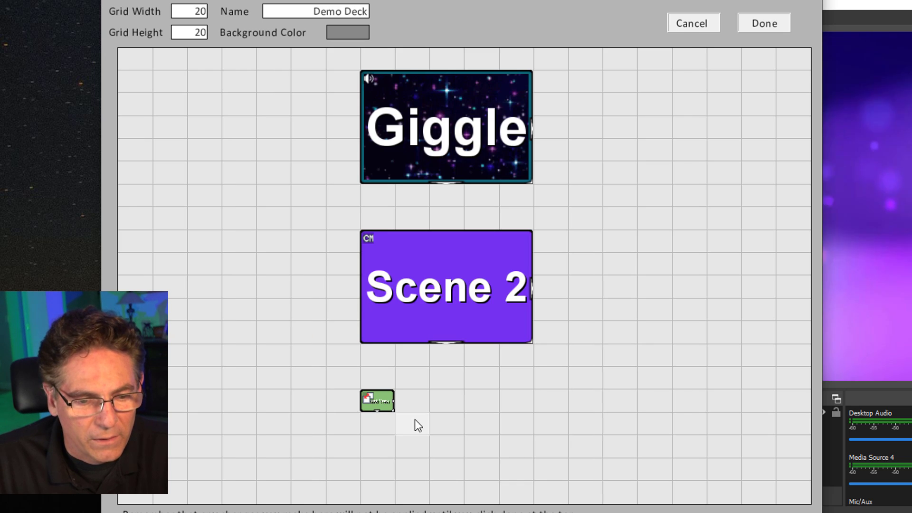
left_click_drag(390, 412, 536, 474)
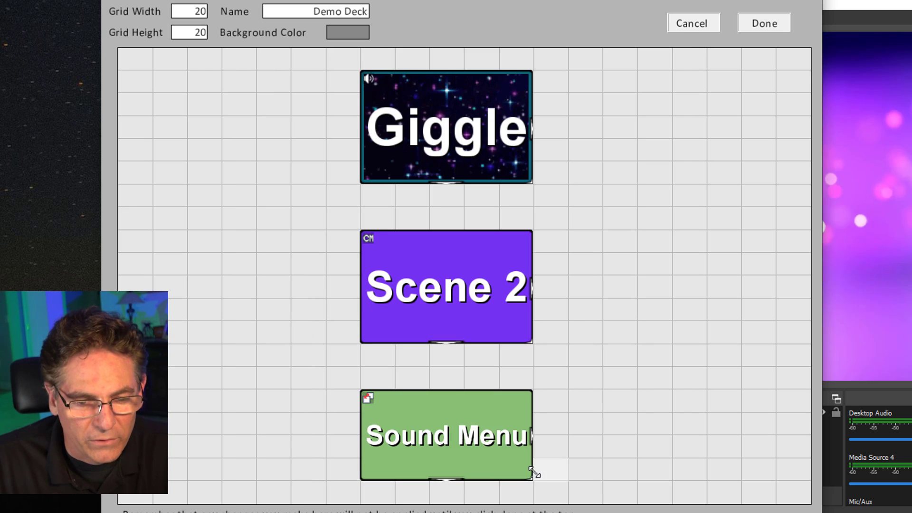
left_click(763, 29)
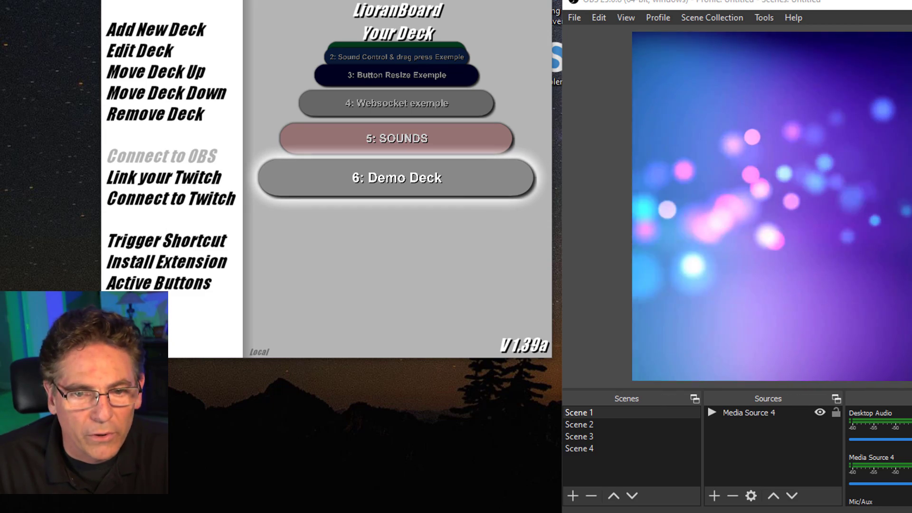
- Launch LioranBoard Stream Deck.exe from the LioranBoard Stream deck(PC) folder in lioran-board and connect it to the receiver
key("alt+Tab")
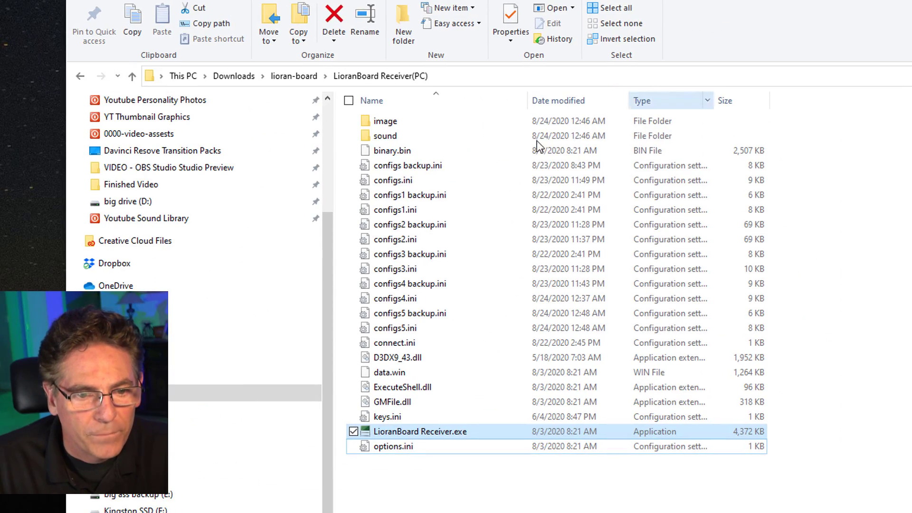
left_click(295, 77)
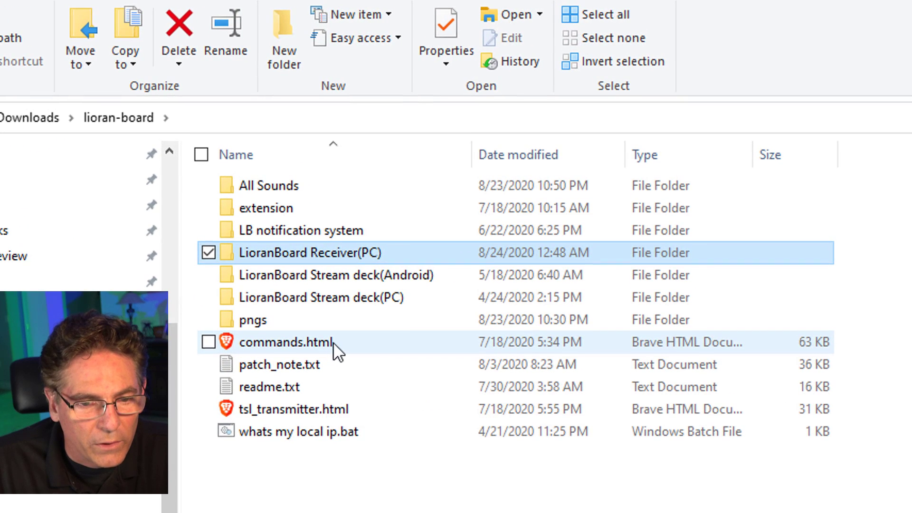
double_click(338, 297)
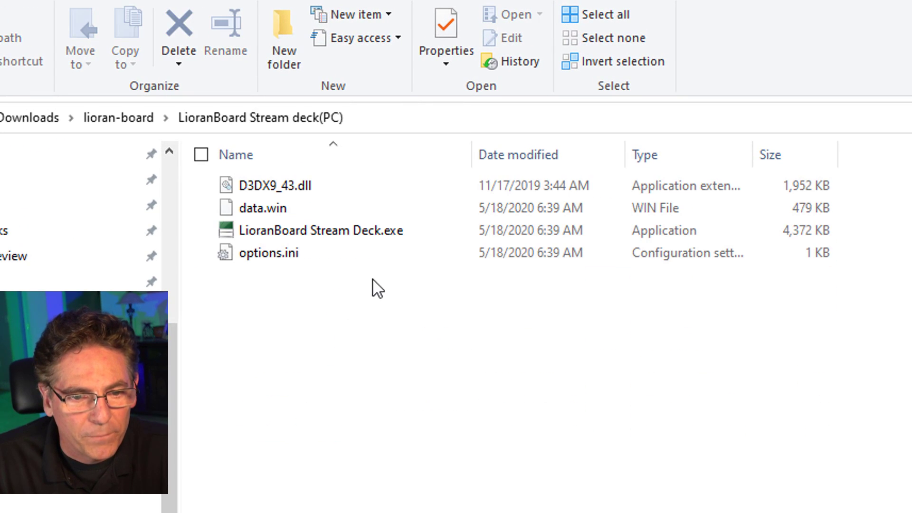
right_click(357, 237)
left_click(399, 251)
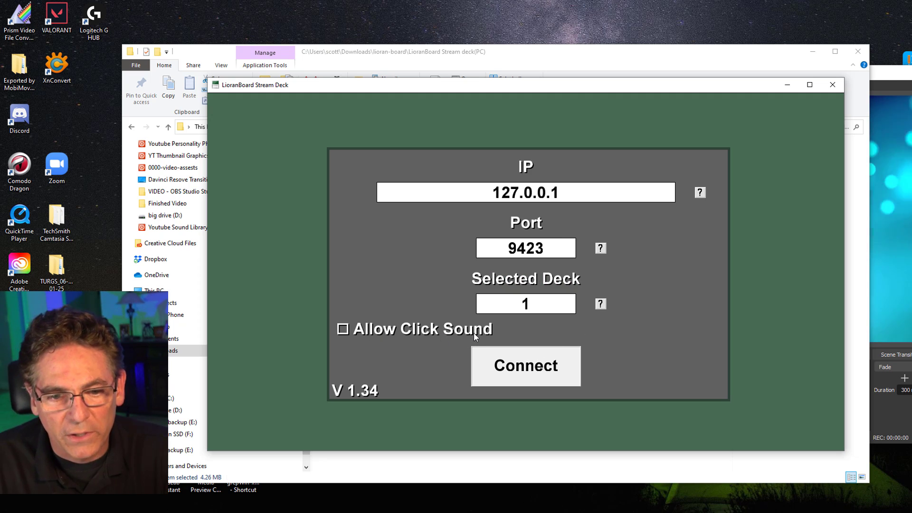
left_click(520, 373)
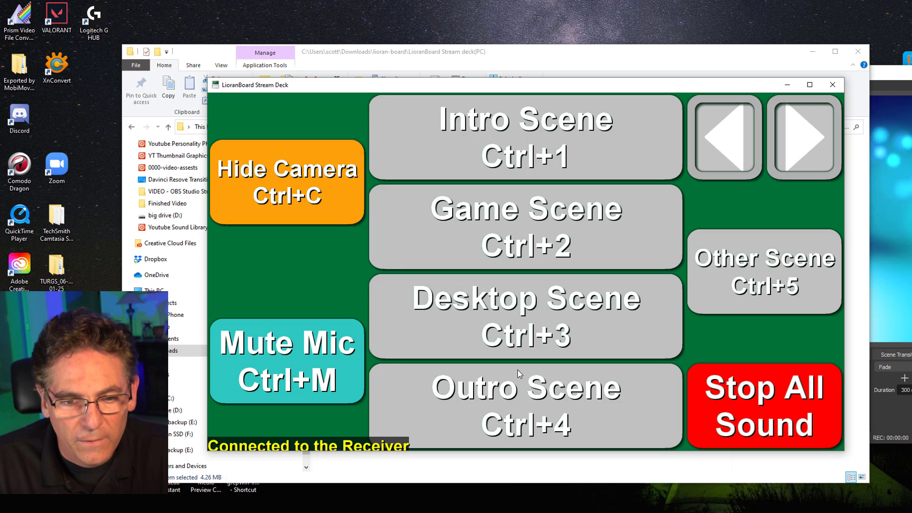
- Go to the Demo Deck on the stream deck, test the Giggle button and briefly view the deck maximized
left_click(731, 166)
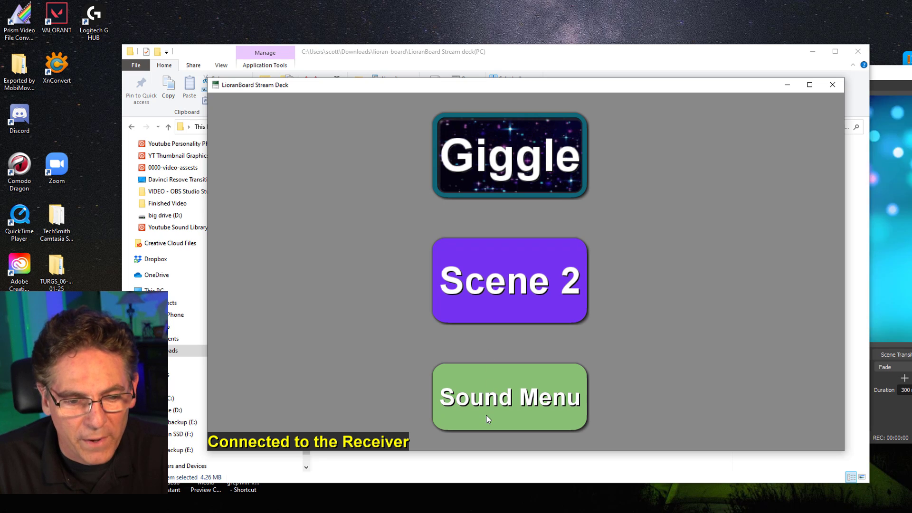
left_click(499, 172)
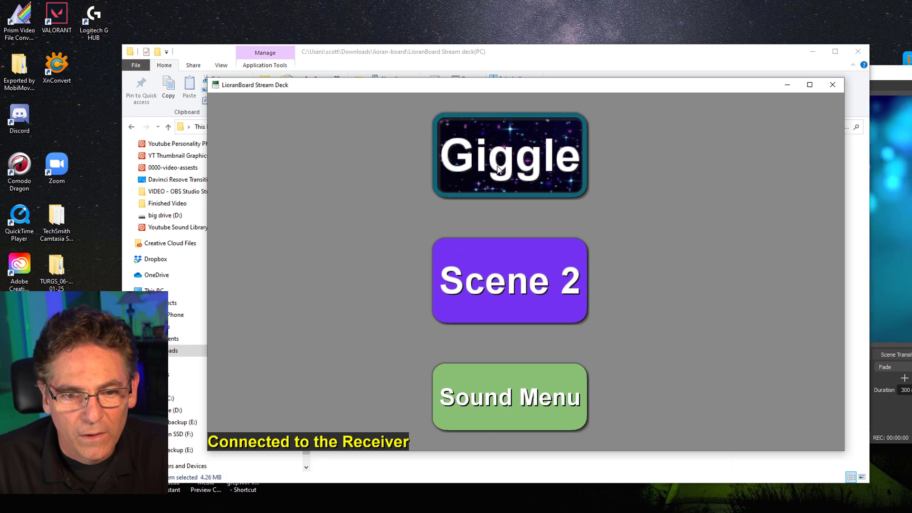
double_click(679, 88)
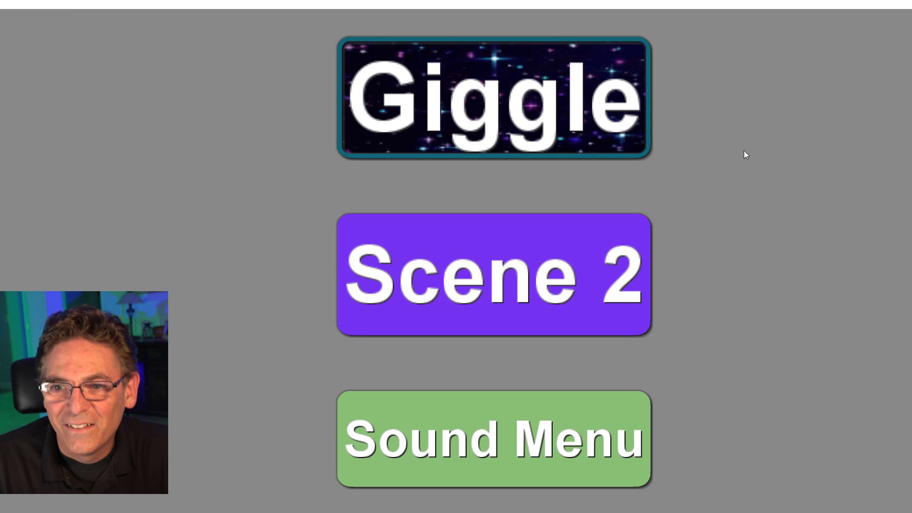
double_click(842, 5)
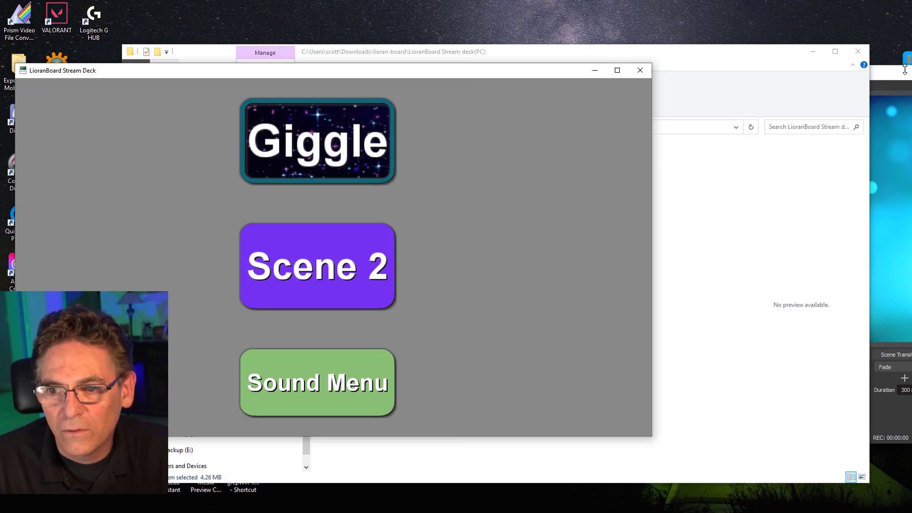
- Switch OBS to Scene 2 with the deck's Scene 2 button and place the OBS window beside the deck's buttons
left_click(905, 70)
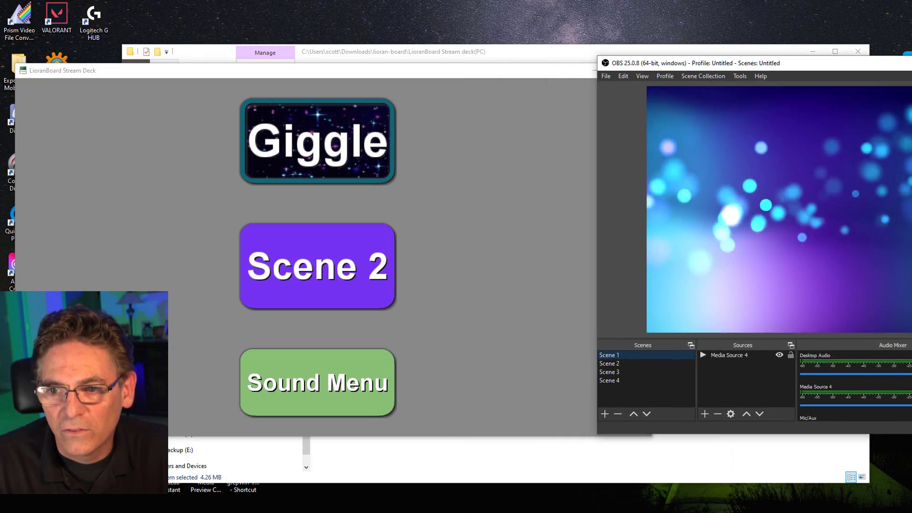
left_click(392, 240)
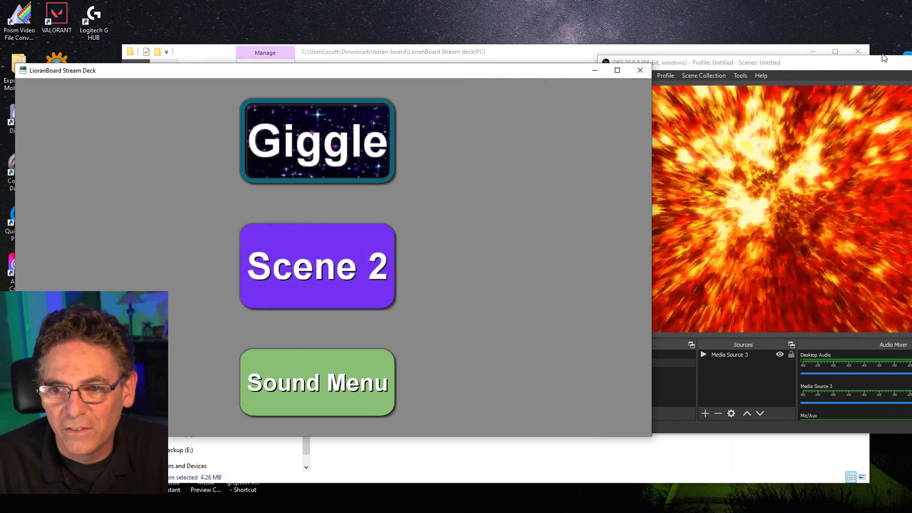
left_click_drag(878, 62, 714, 66)
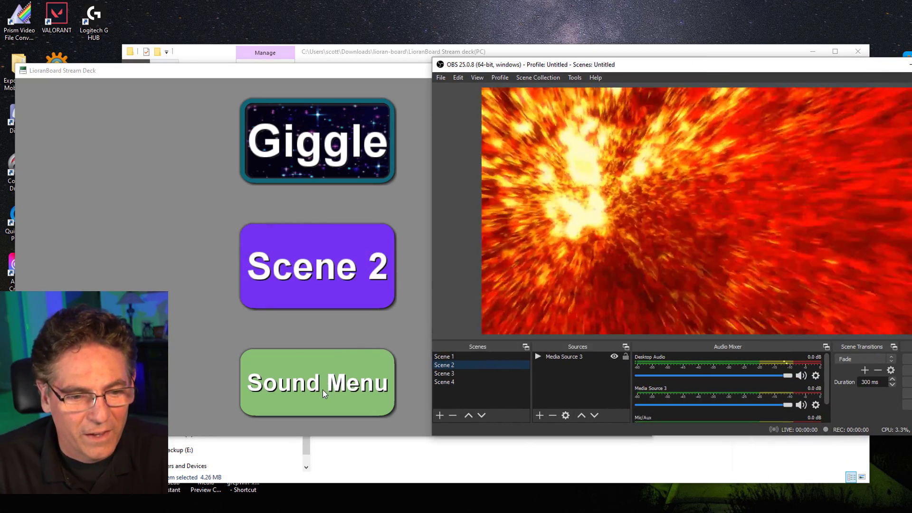
- Open the SOUNDS deck with Sound Menu, test Clapping, Thinking Space, Timpani Roll and Whoa2, and stop the playback with KILL SOUND
left_click(331, 396)
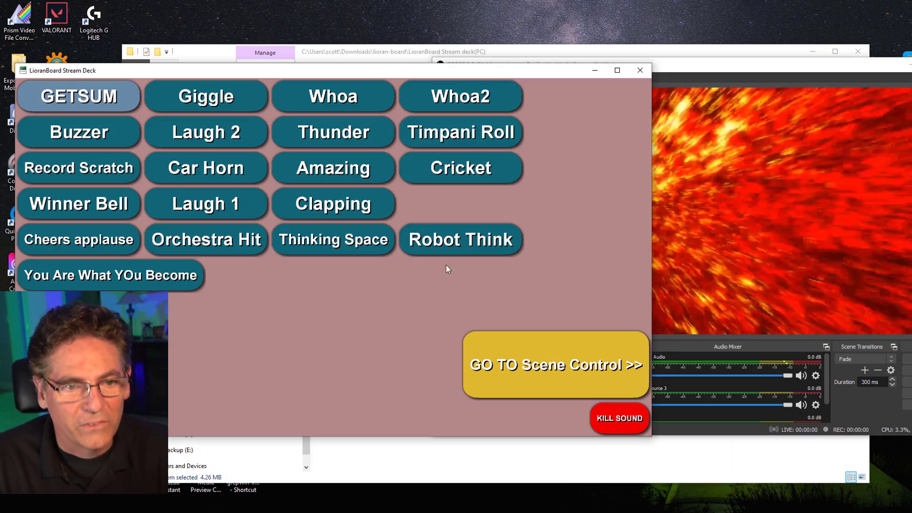
left_click(334, 199)
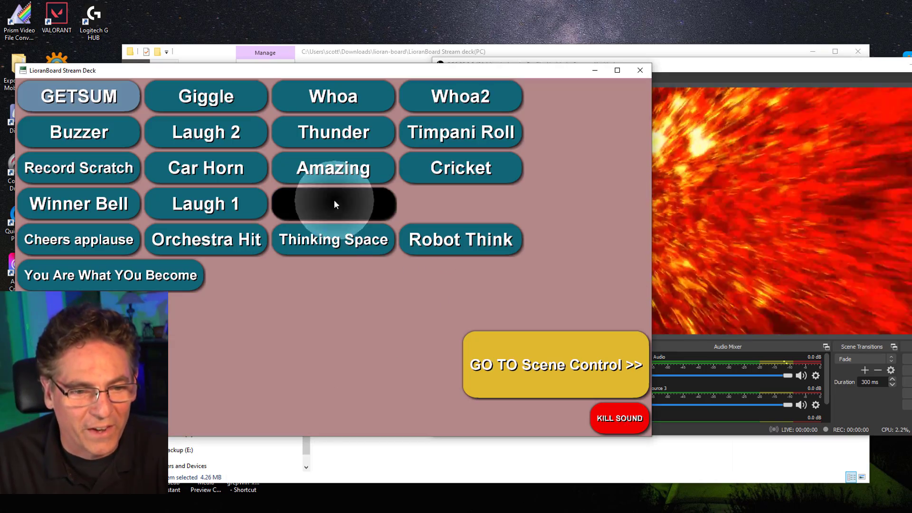
left_click(341, 241)
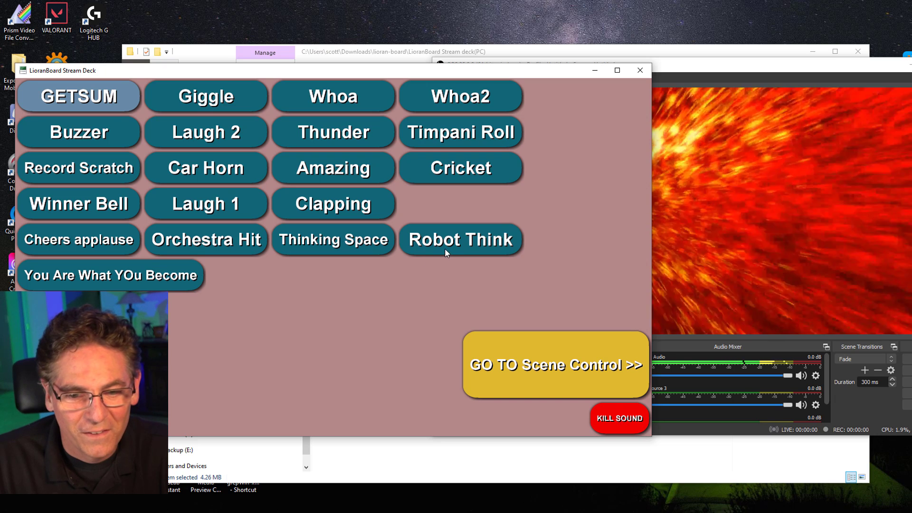
left_click(460, 136)
left_click(457, 102)
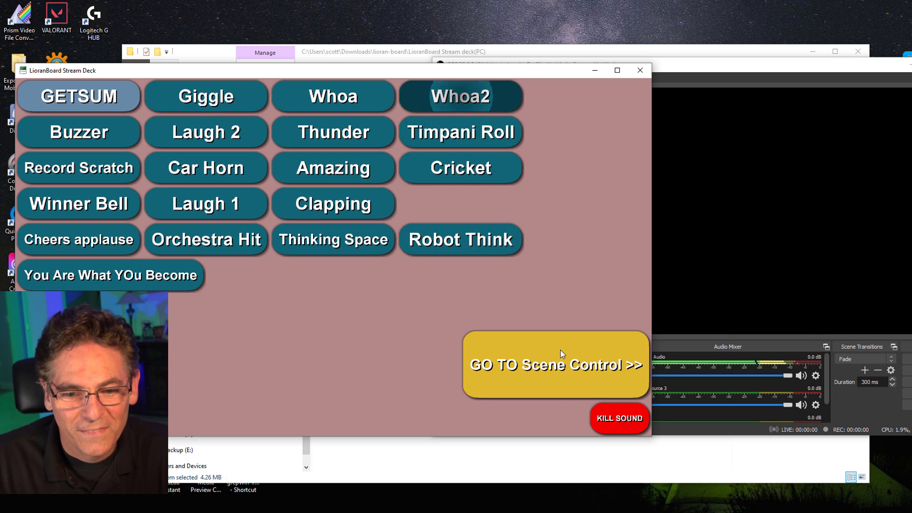
left_click(611, 420)
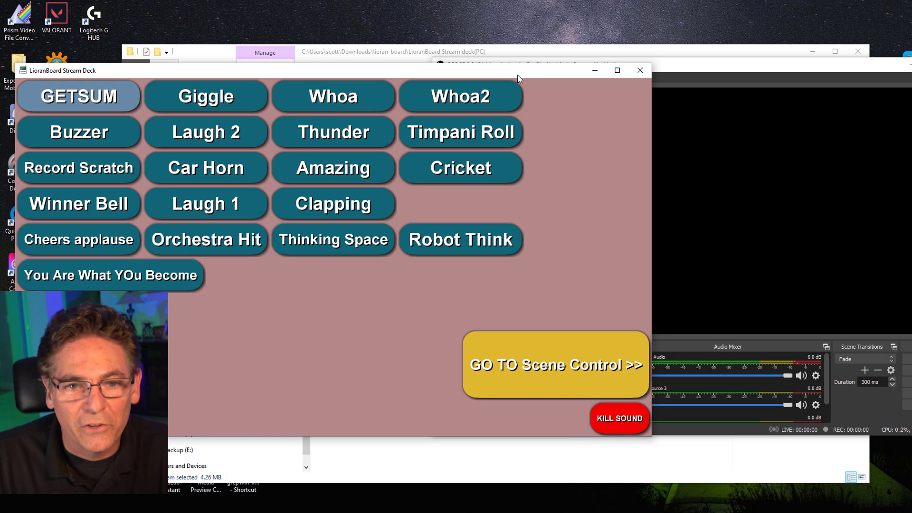
left_click_drag(519, 75, 613, 52)
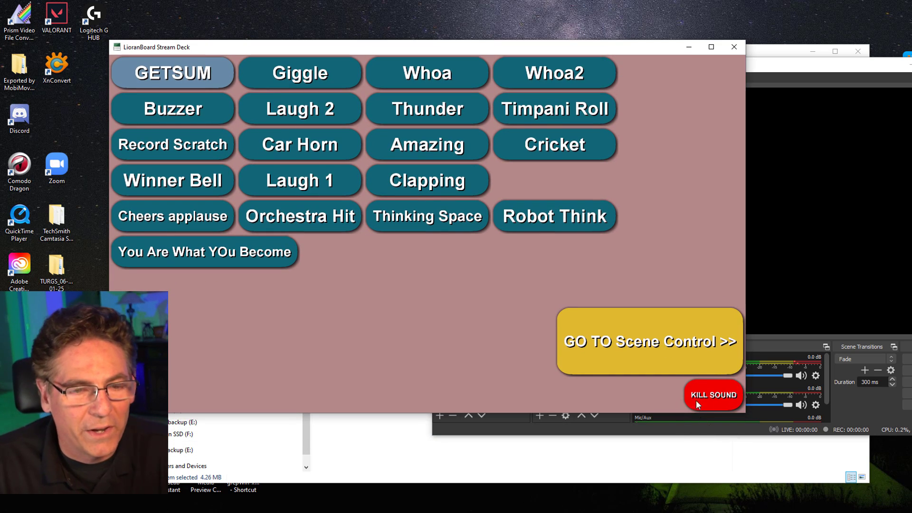